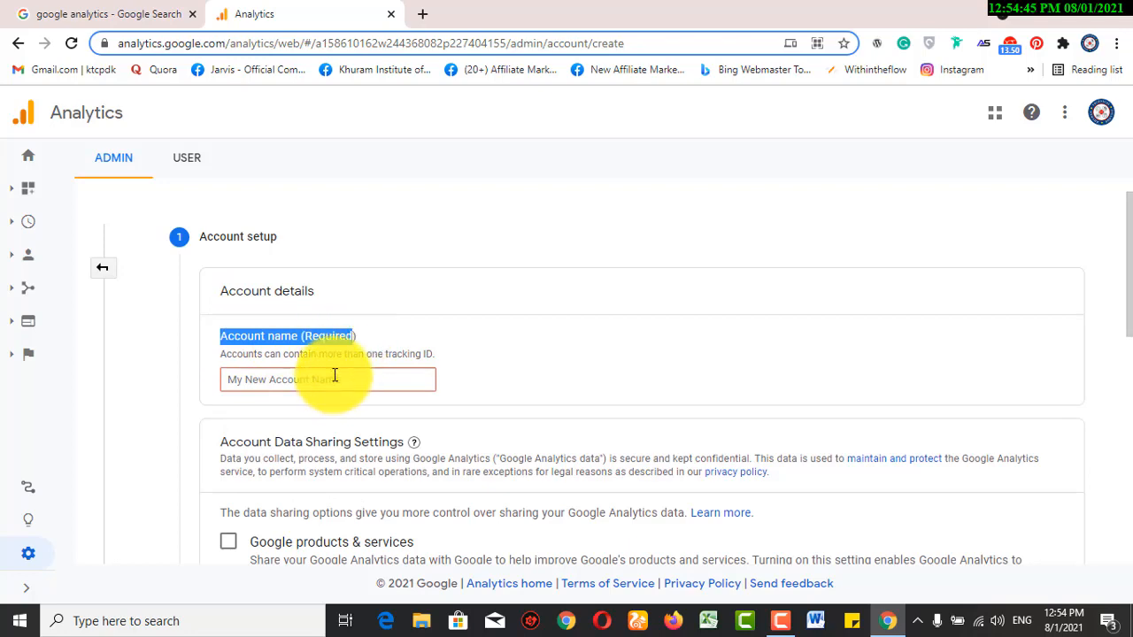
Step: Name the new Analytics account Car Electronix
left_click(334, 377)
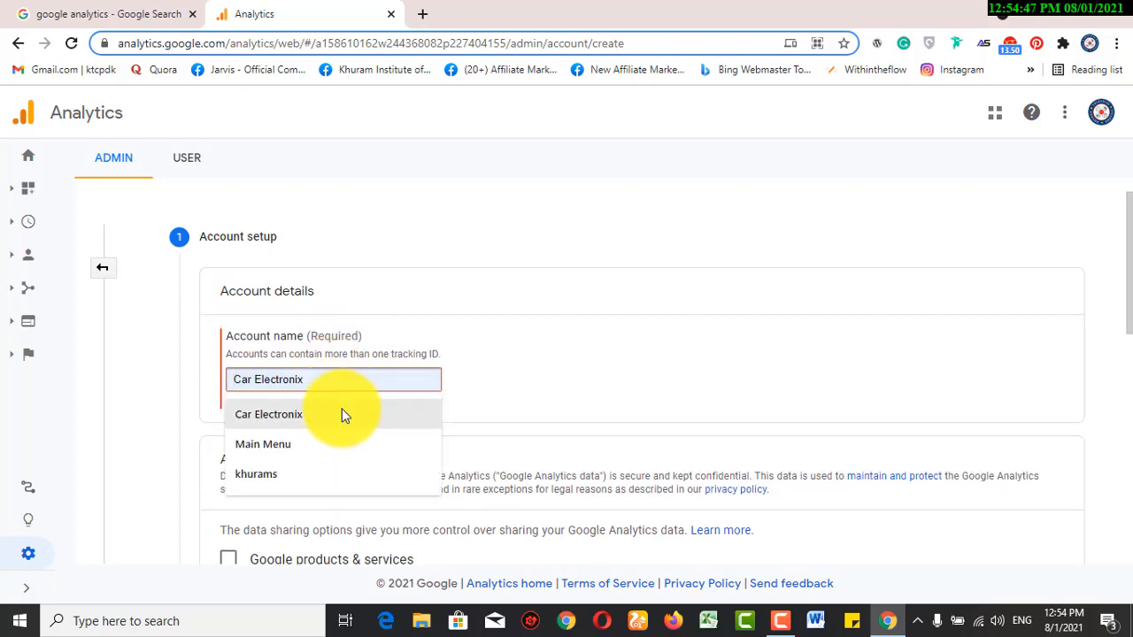
left_click(341, 408)
left_click_drag(203, 380, 417, 375)
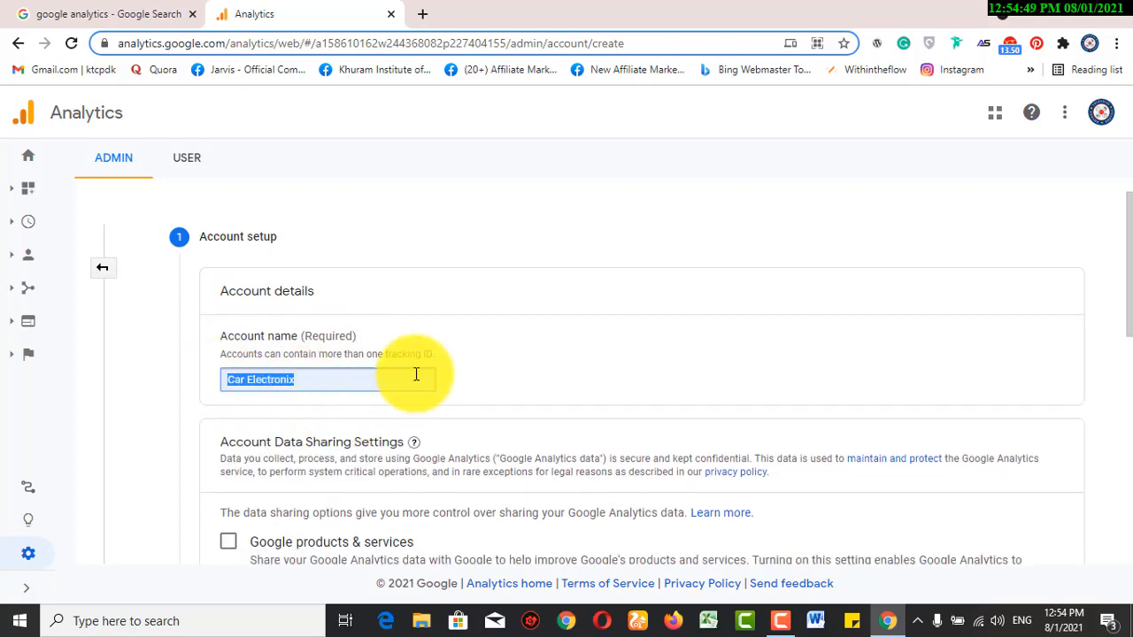
Step: Review the account data sharing settings, keep them as they are, and continue to the property setup
scroll(417, 375, "down", 2)
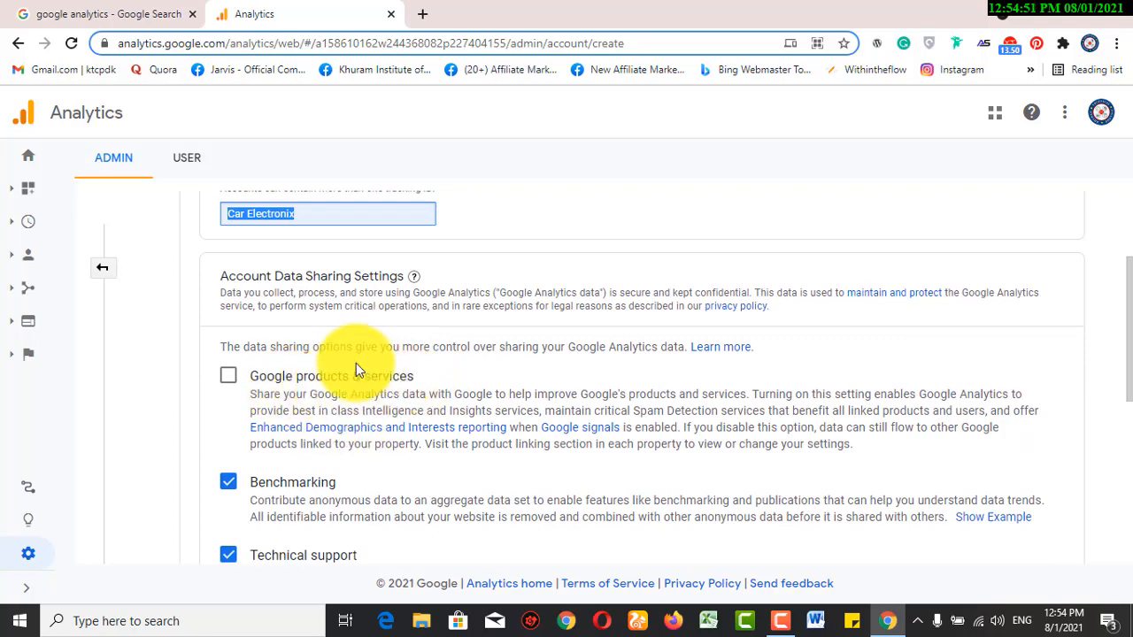
scroll(354, 362, "down", 2)
scroll(342, 321, "down", 3)
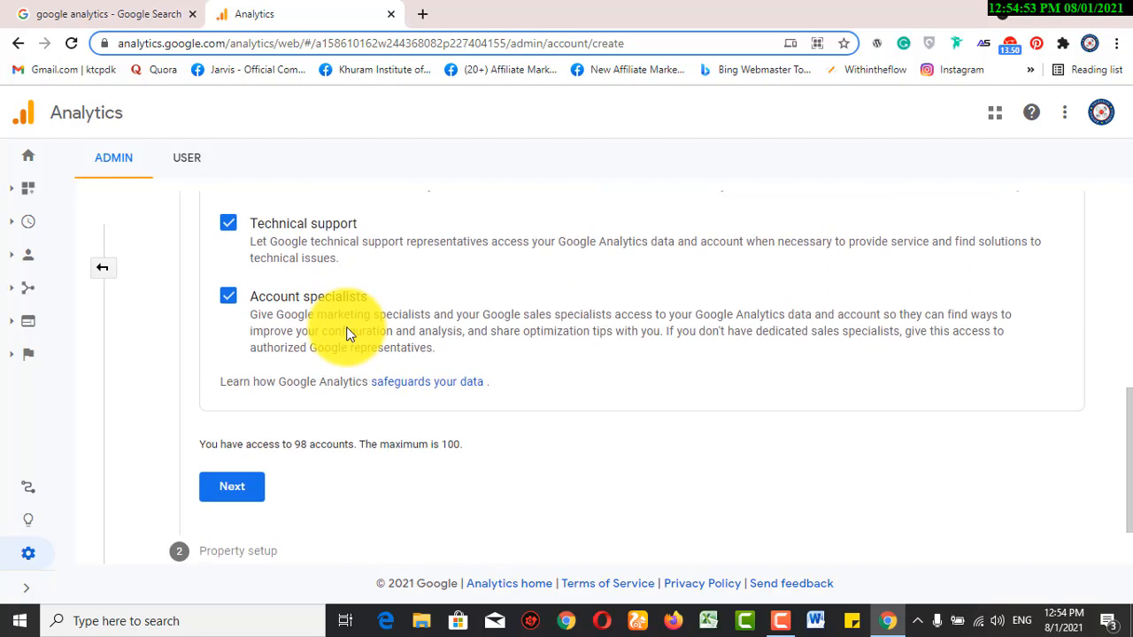
left_click_drag(203, 371, 306, 369)
left_click(305, 369)
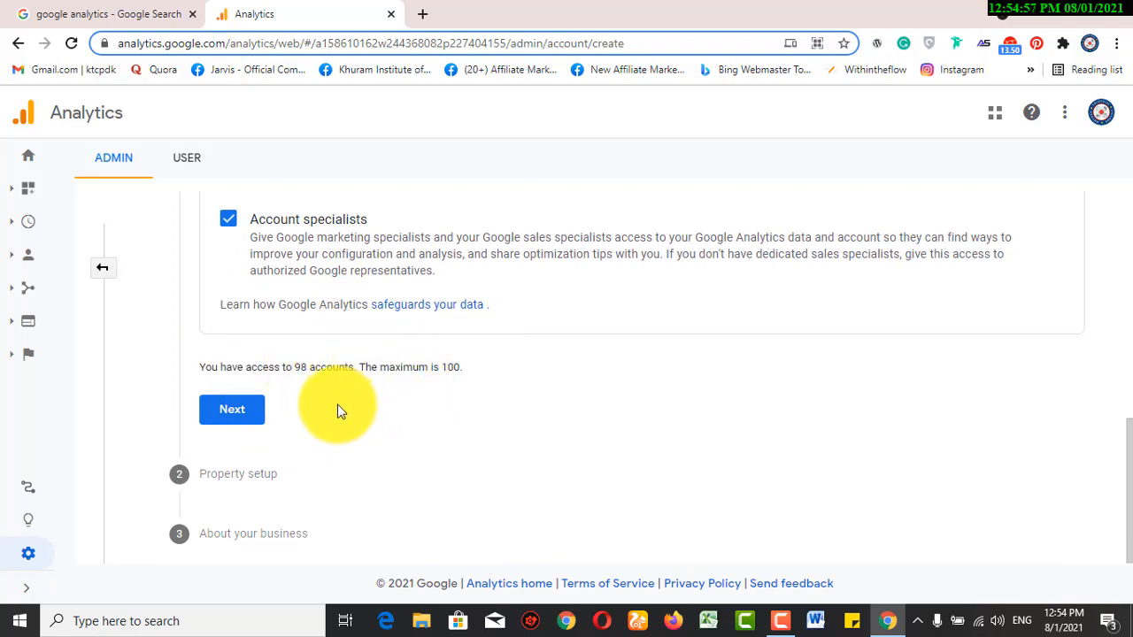
left_click(257, 409)
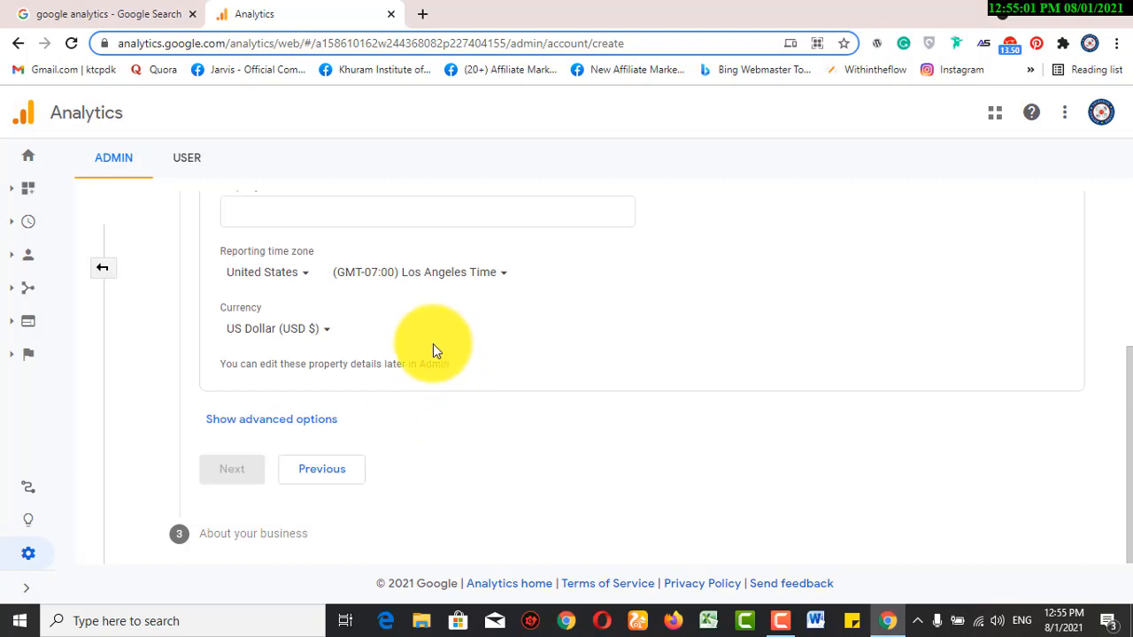
Step: Name the Google Analytics 4 property Car Electronix
scroll(433, 344, "up", 1)
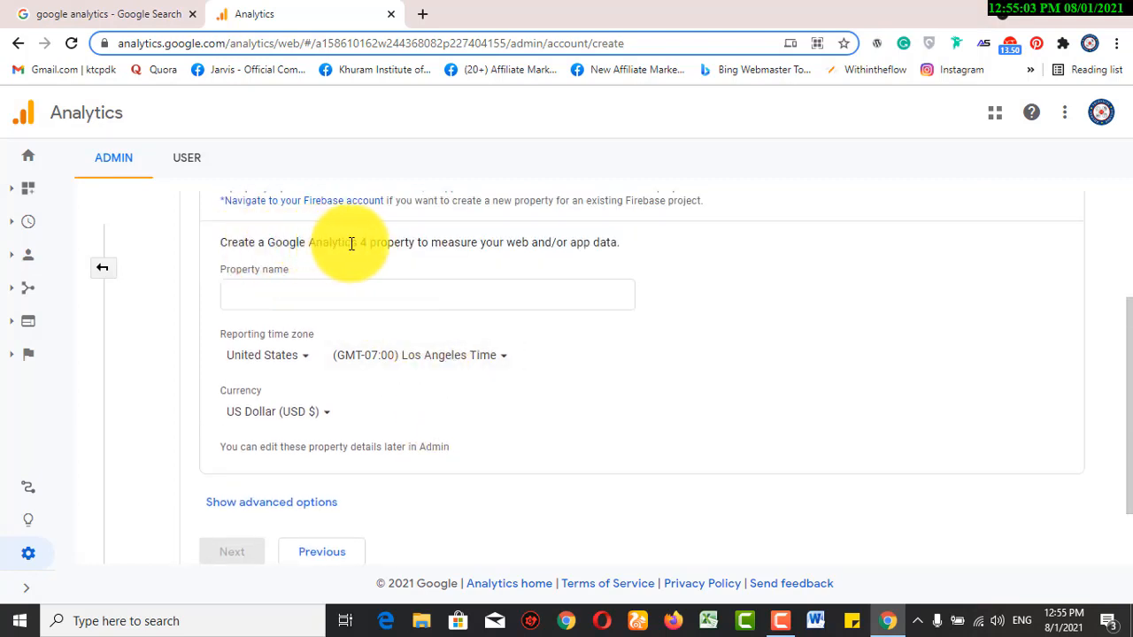
left_click_drag(360, 246, 620, 245)
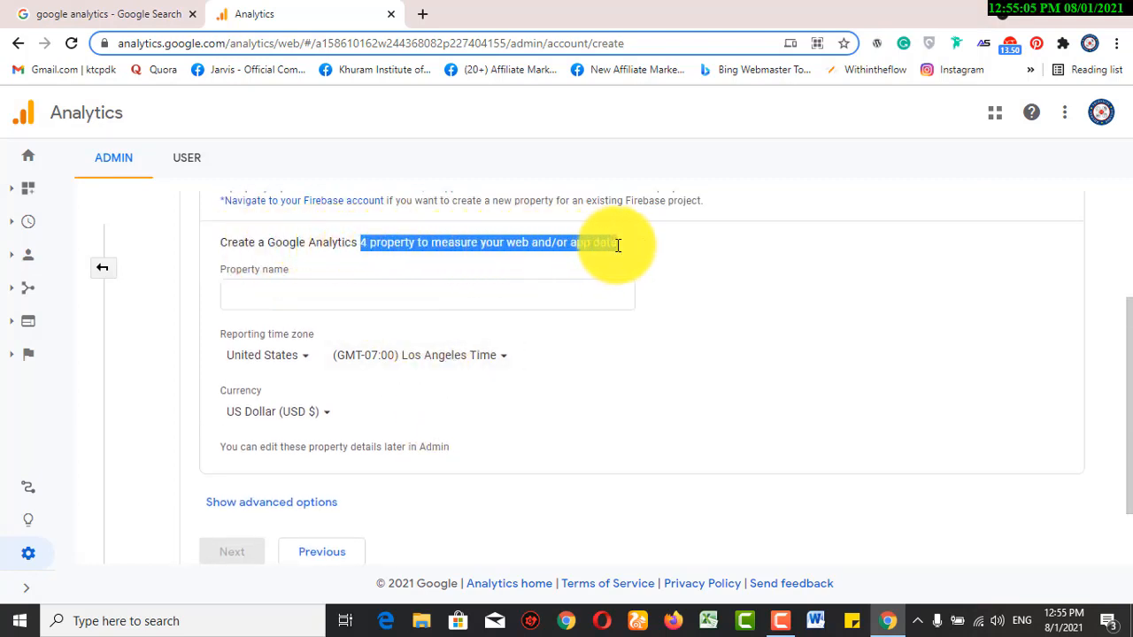
left_click(377, 297)
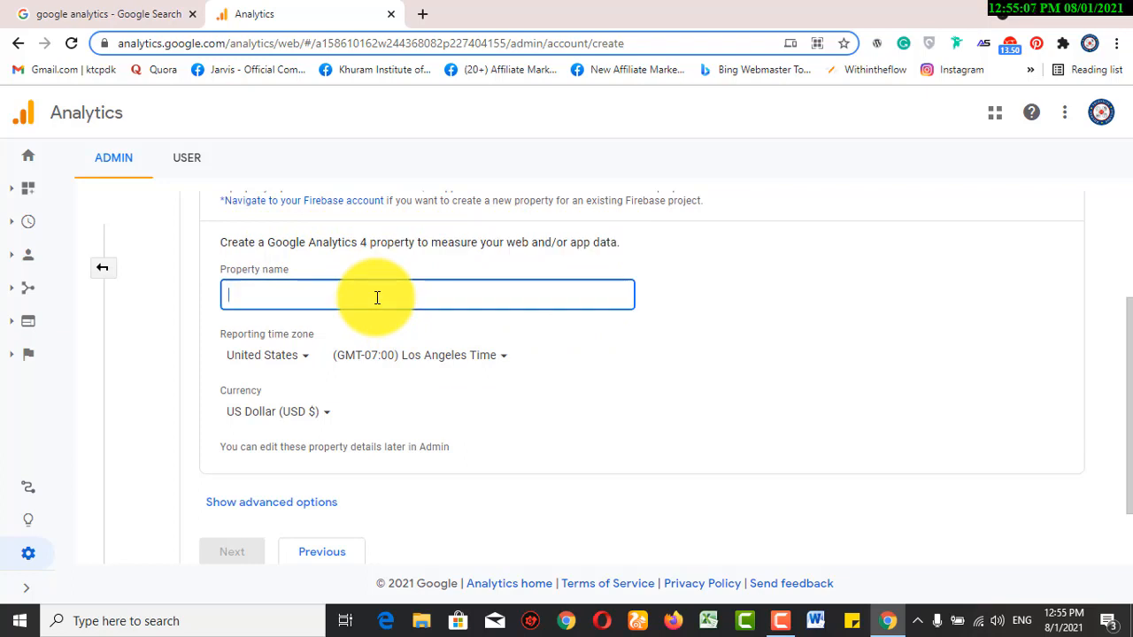
type("Car Electronix")
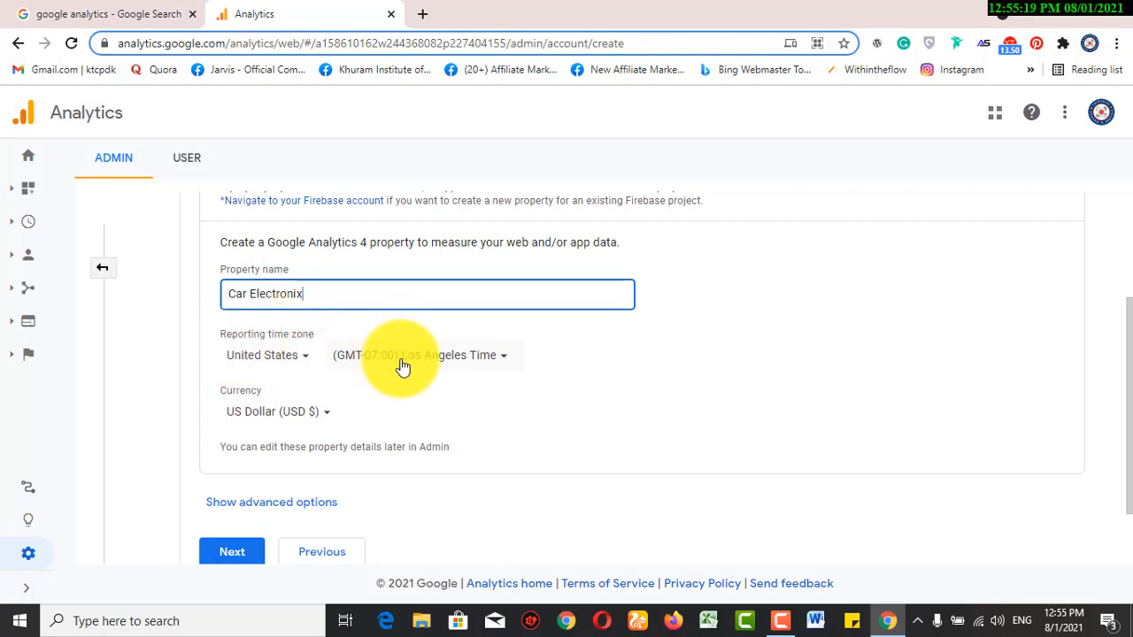
Step: Look through the available reporting time zones and currencies for the property without changing either setting
left_click(500, 366)
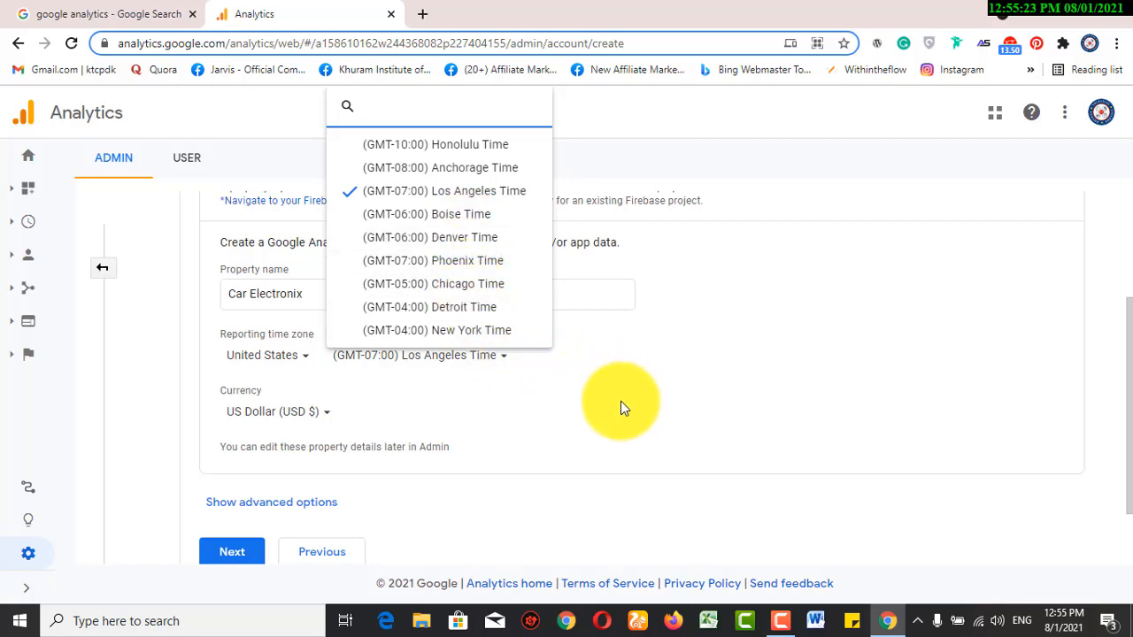
left_click(327, 413)
left_click(327, 413)
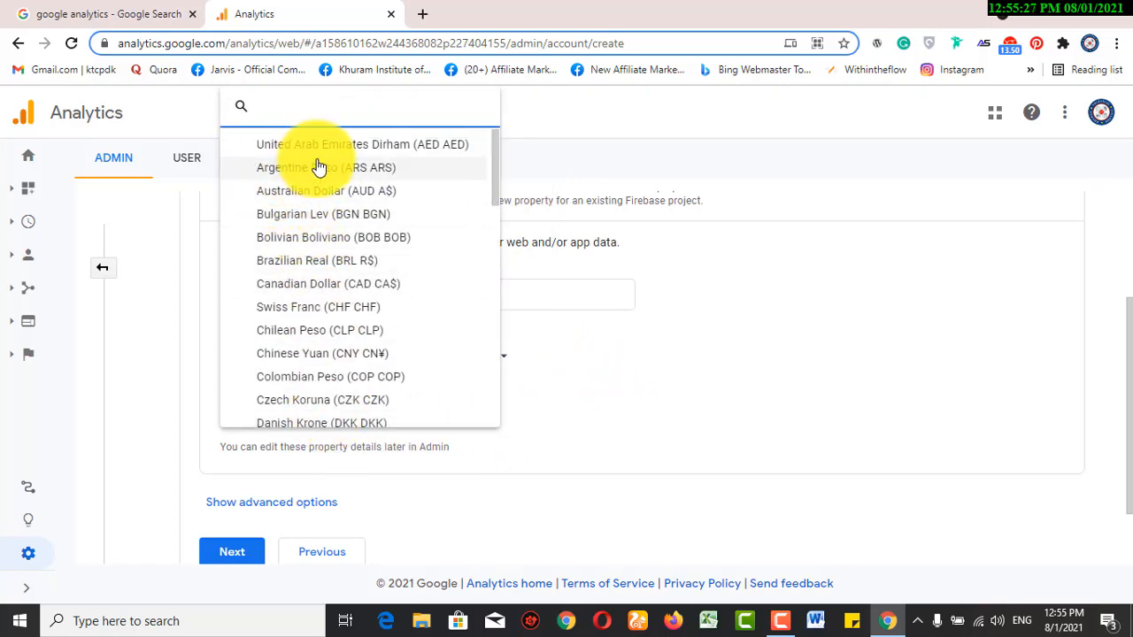
left_click(617, 334)
scroll(584, 392, "down", 1)
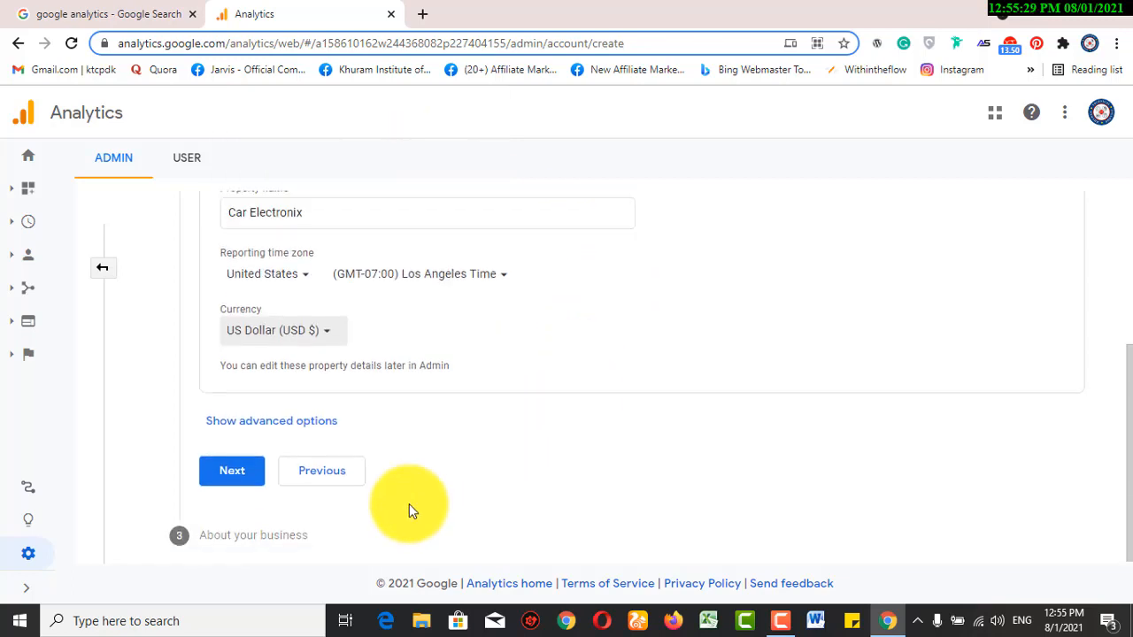
Step: Continue to the business information and set the business size to Small, 1 to 10 employees
left_click(242, 474)
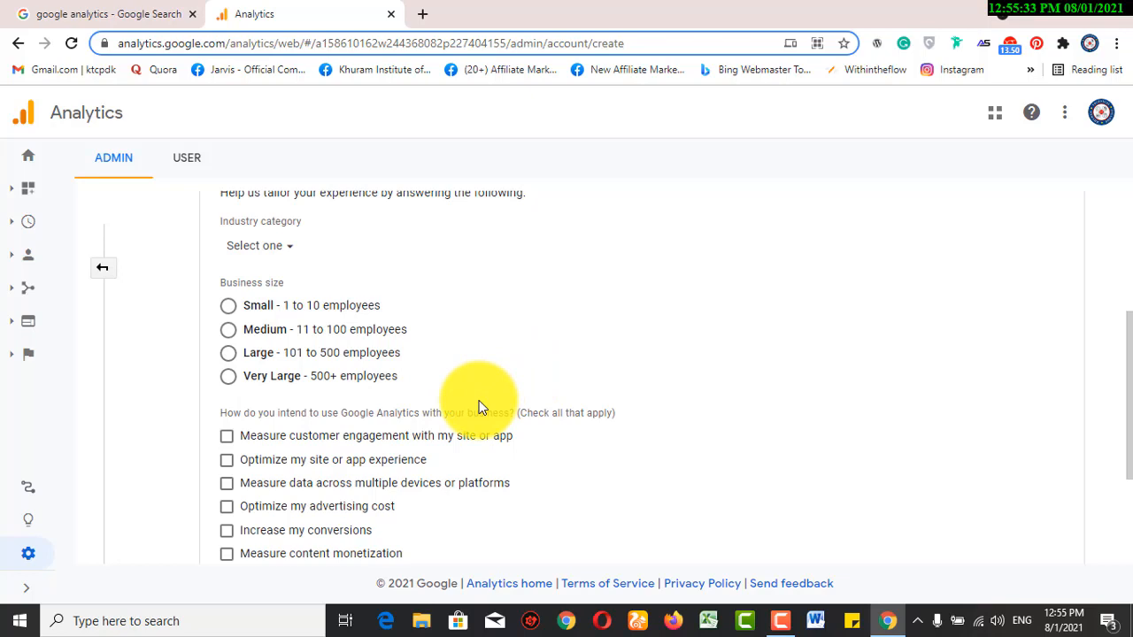
left_click(332, 311)
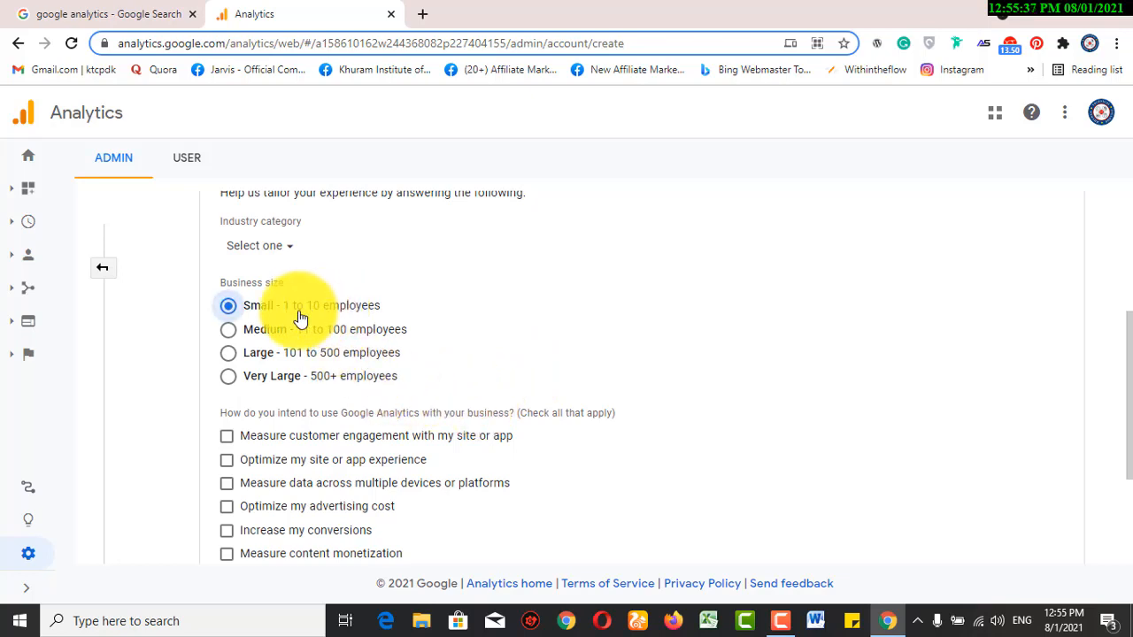
left_click_drag(232, 283, 283, 282)
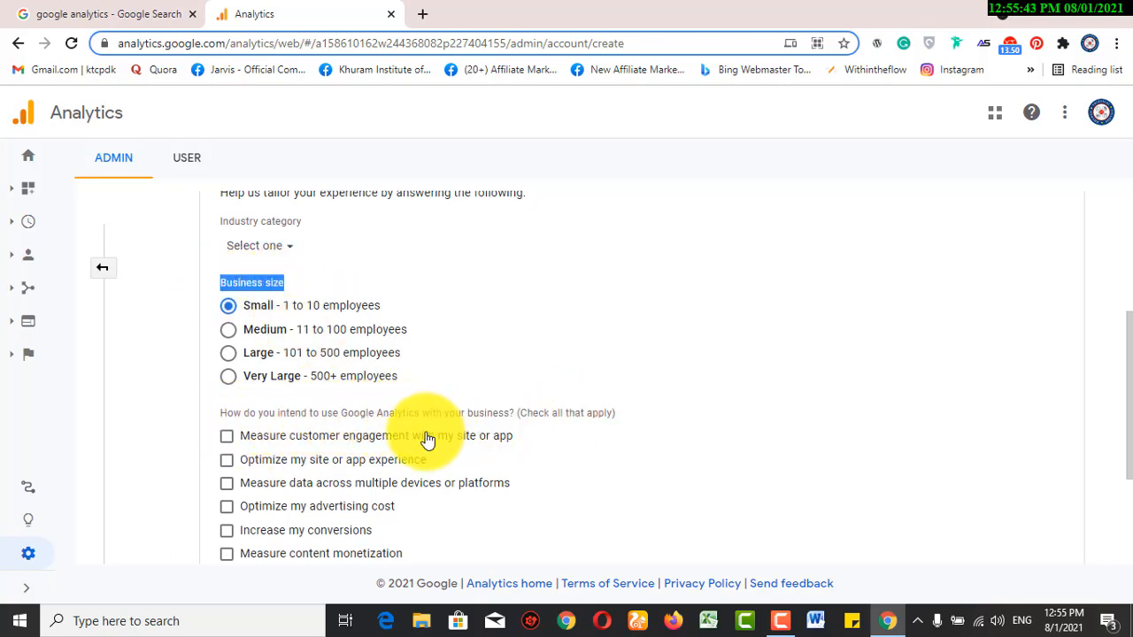
Step: Select every intended use of Google Analytics for the business, from measuring customer engagement through lead generation and Other
scroll(426, 439, "down", 1)
left_click(226, 354)
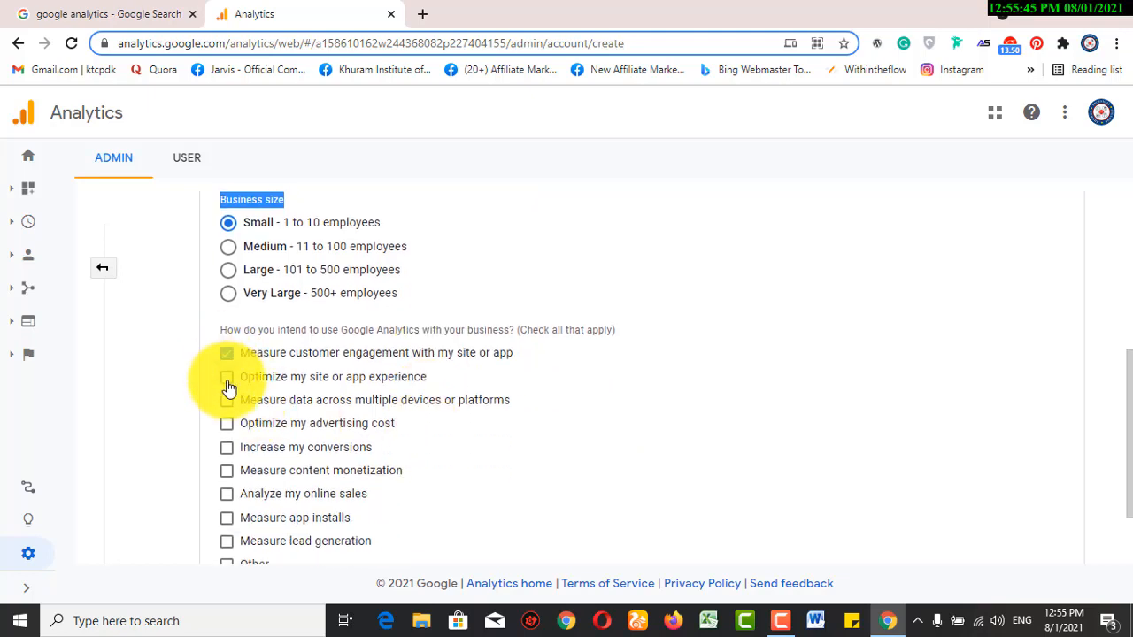
left_click(227, 381)
left_click(227, 424)
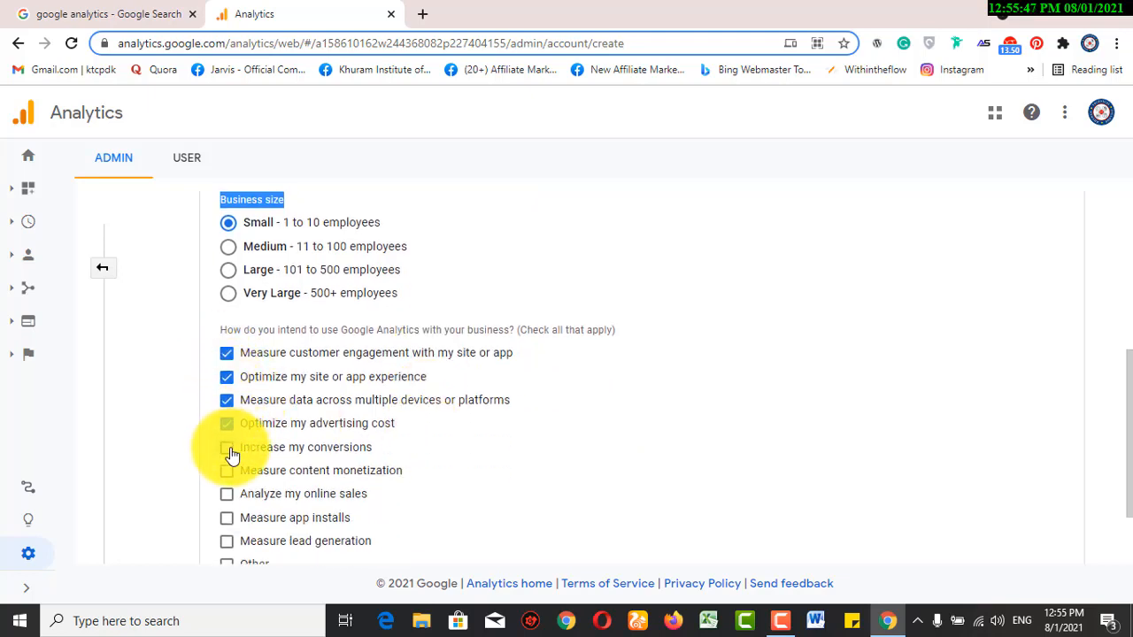
left_click(228, 447)
left_click(228, 470)
left_click(227, 494)
scroll(299, 418, "down", 1)
scroll(299, 412, "down", 1)
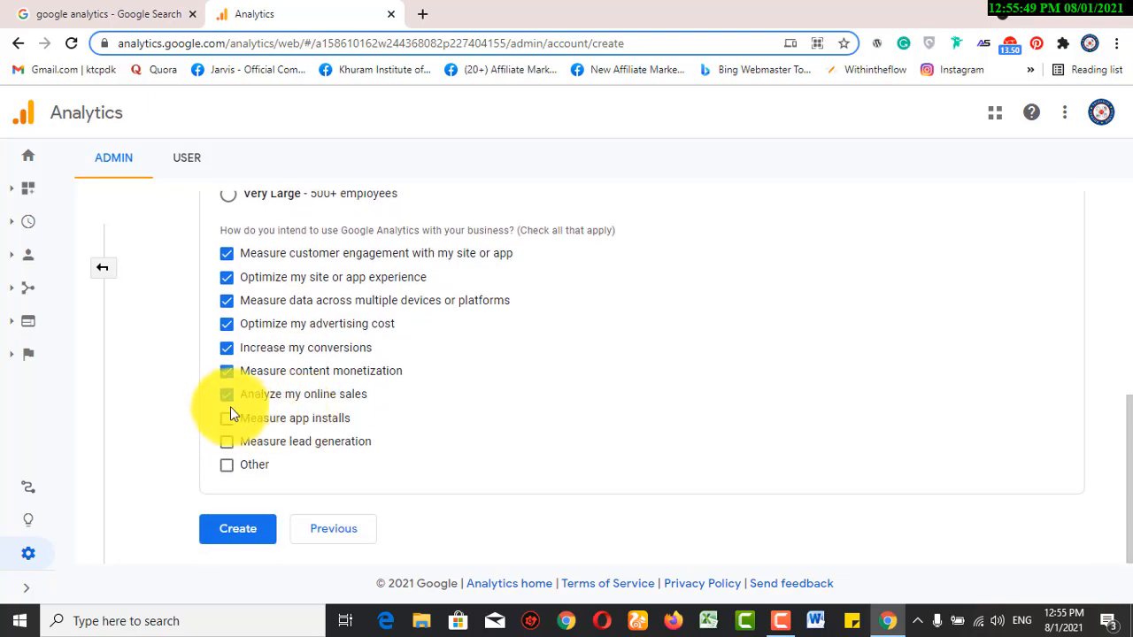
left_click(227, 418)
left_click(228, 442)
left_click(227, 465)
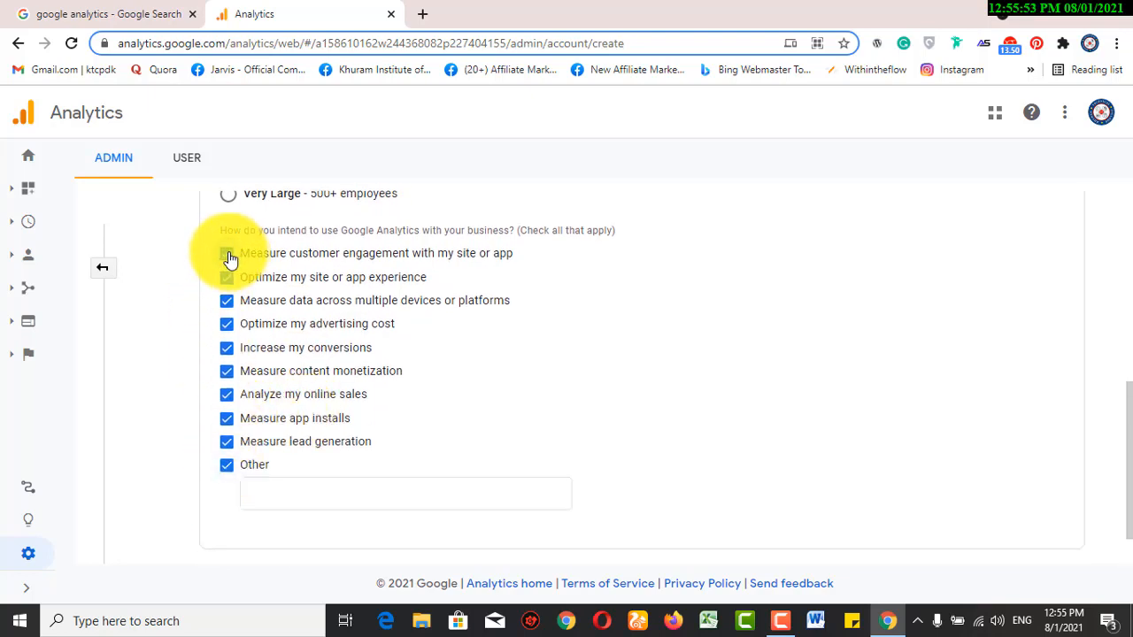
left_click(227, 255)
Step: Create the account, reading through and accepting the Google Analytics Terms of Service for the United States
scroll(363, 421, "down", 1)
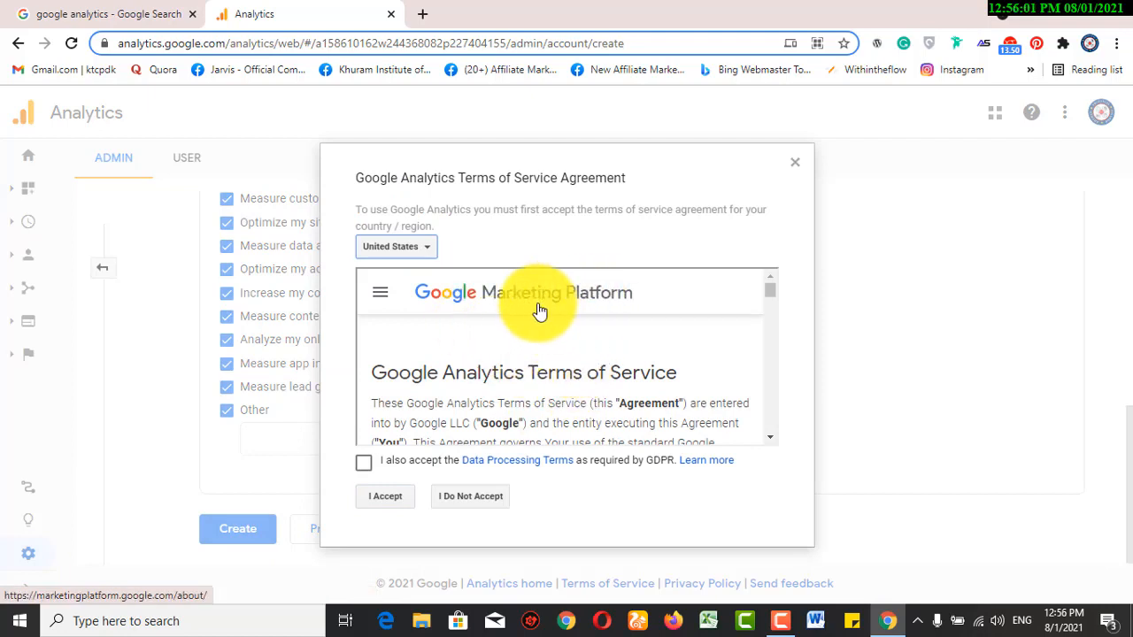
left_click_drag(376, 374, 650, 372)
scroll(649, 366, "down", 3)
scroll(649, 366, "down", 10)
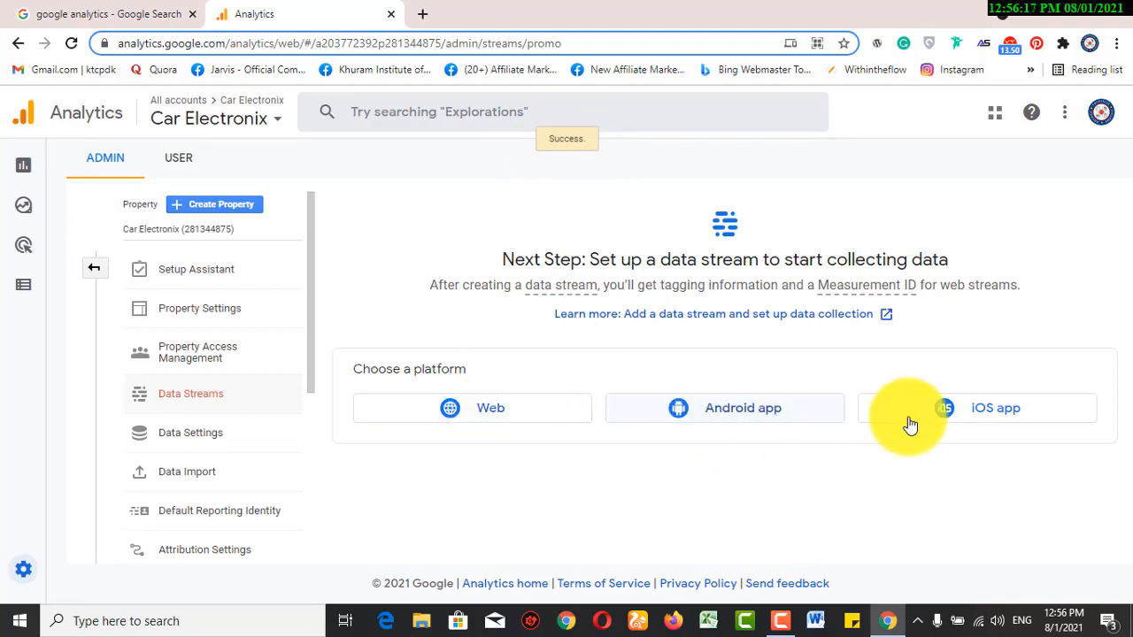
Step: Start setting up a Web data stream and open carelectronix.com in a new browser tab
left_click(496, 418)
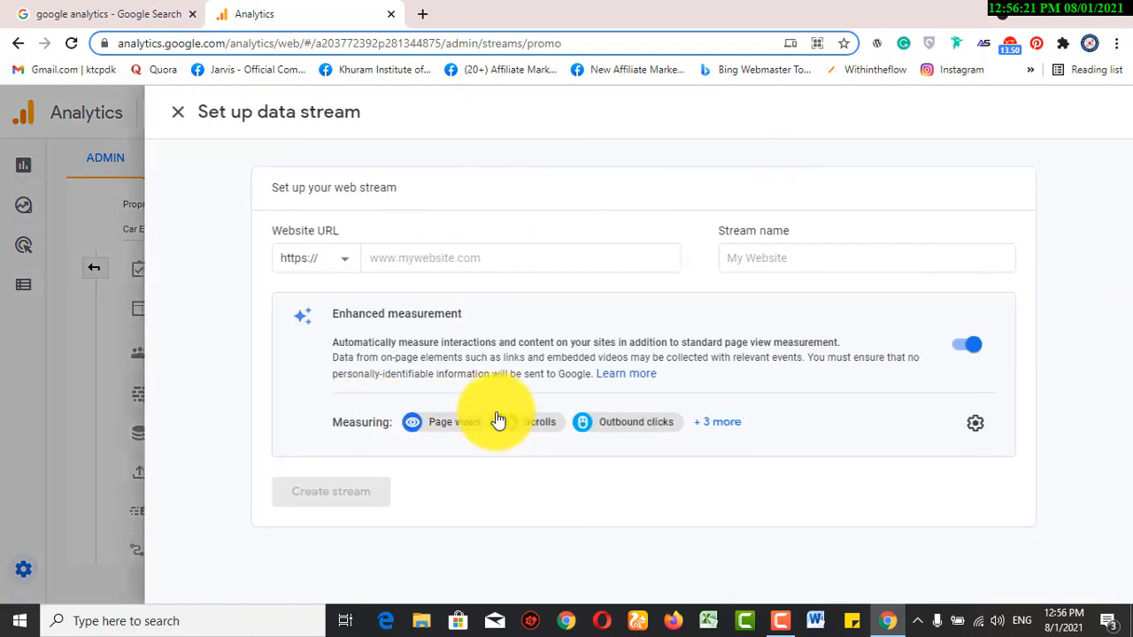
left_click(413, 259)
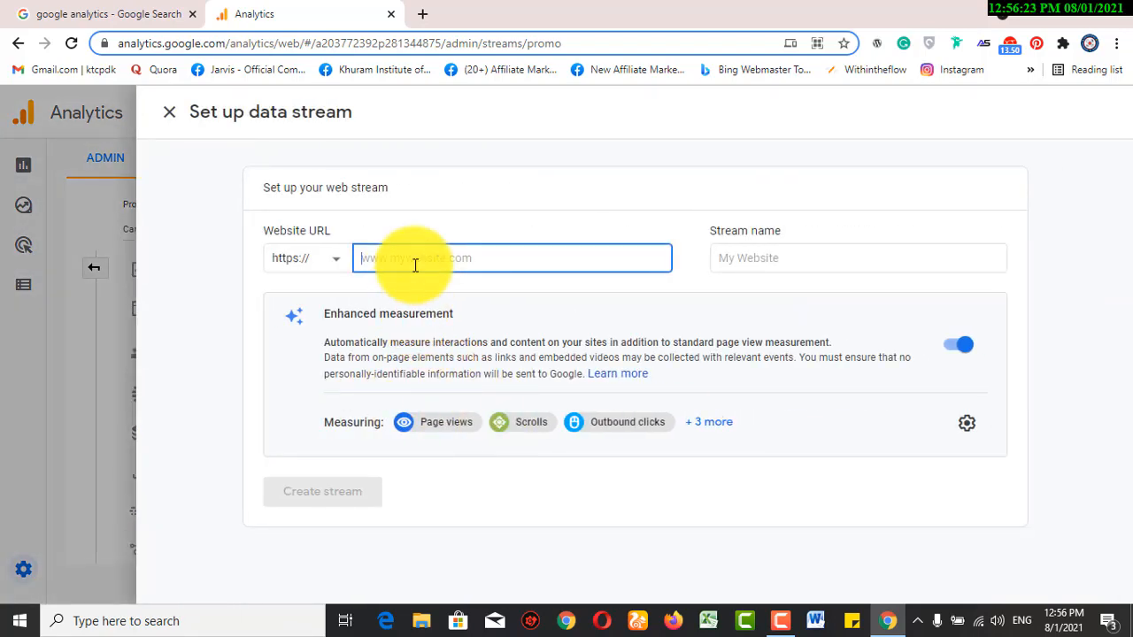
left_click(418, 14)
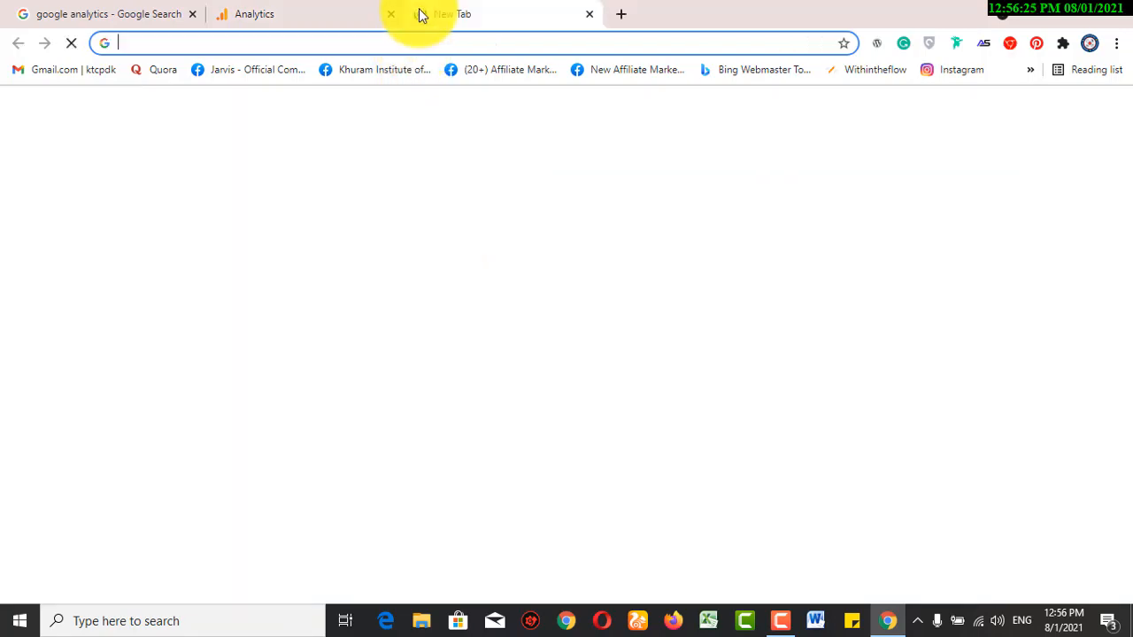
type("carelectronix.com")
left_click(419, 8)
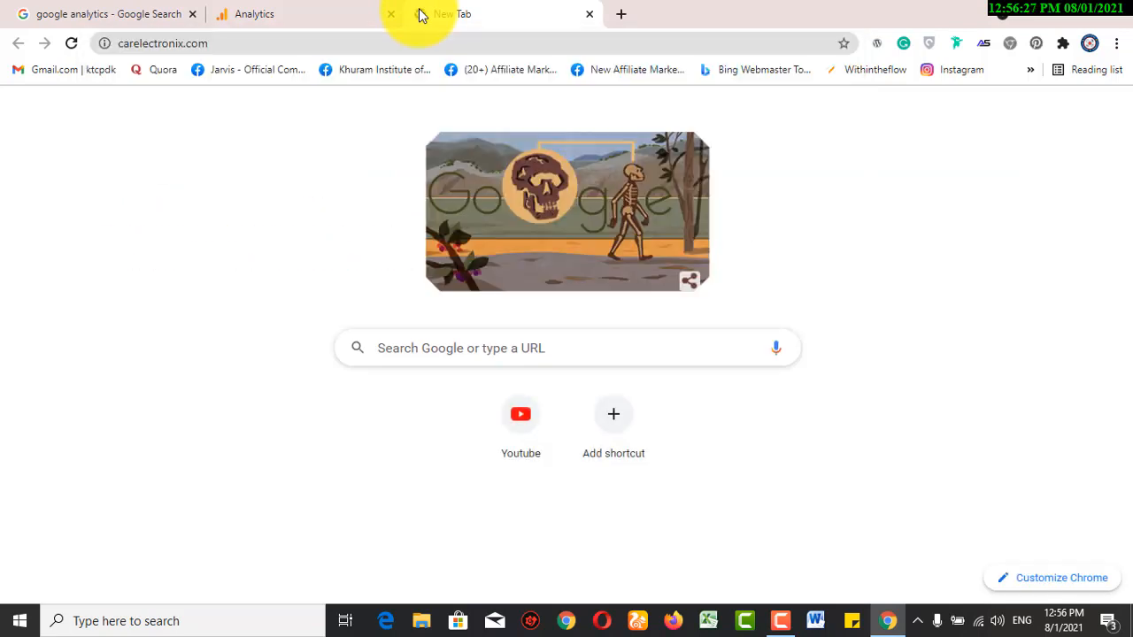
left_click(248, 49)
key("Return")
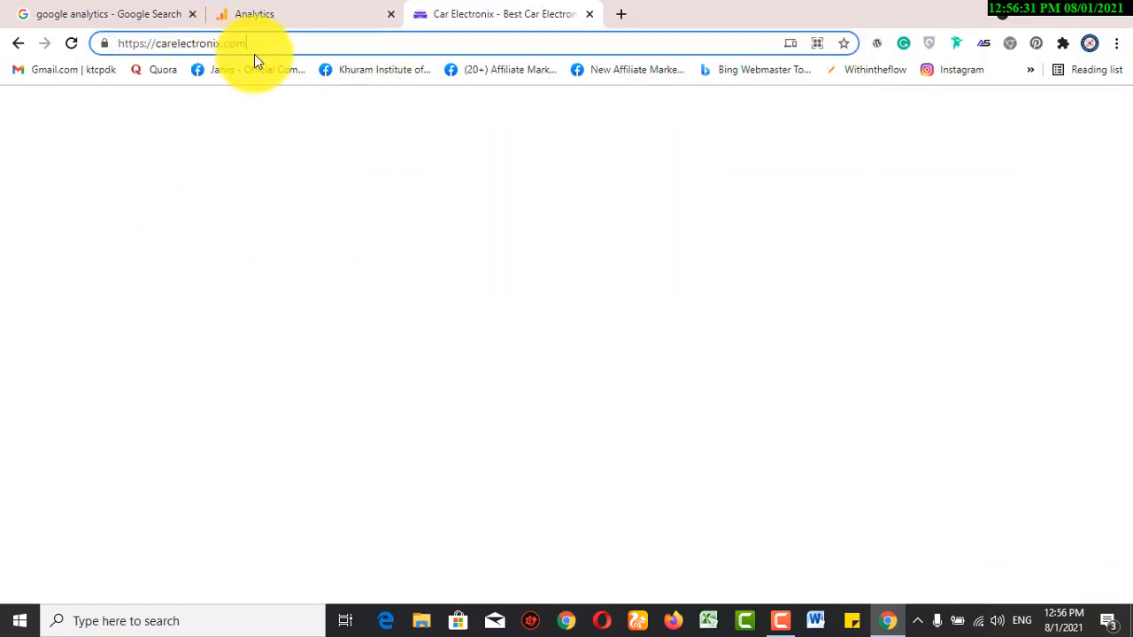
Step: Copy the domain carelectronix.com from the site's address and paste it as the web stream's website URL
left_click_drag(248, 43, 173, 44)
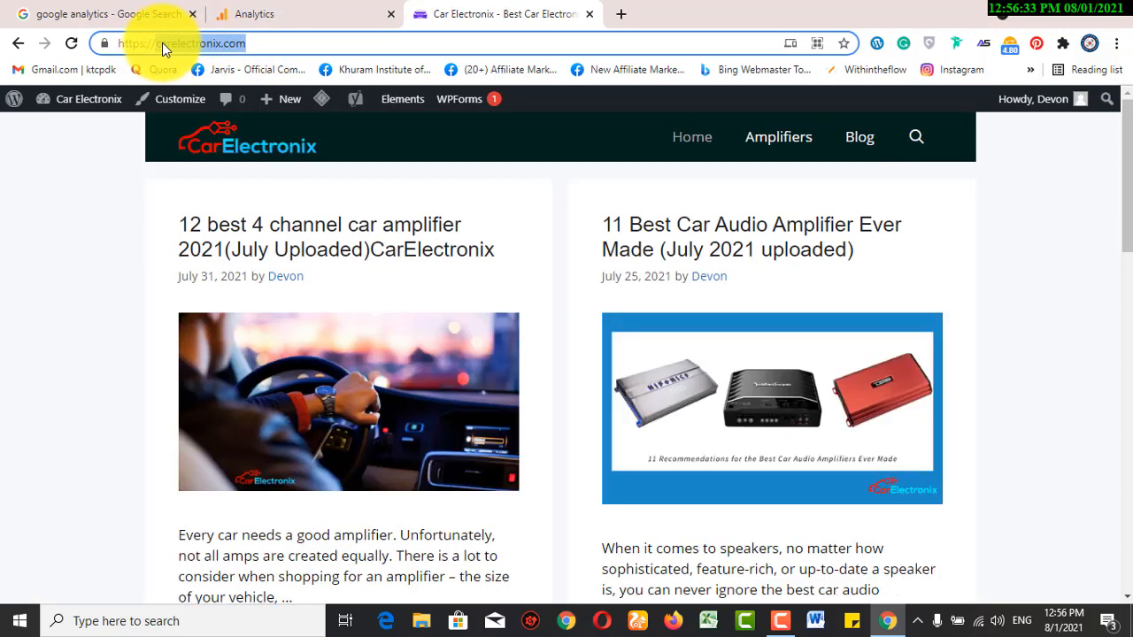
right_click(162, 42)
left_click(222, 163)
left_click(260, 13)
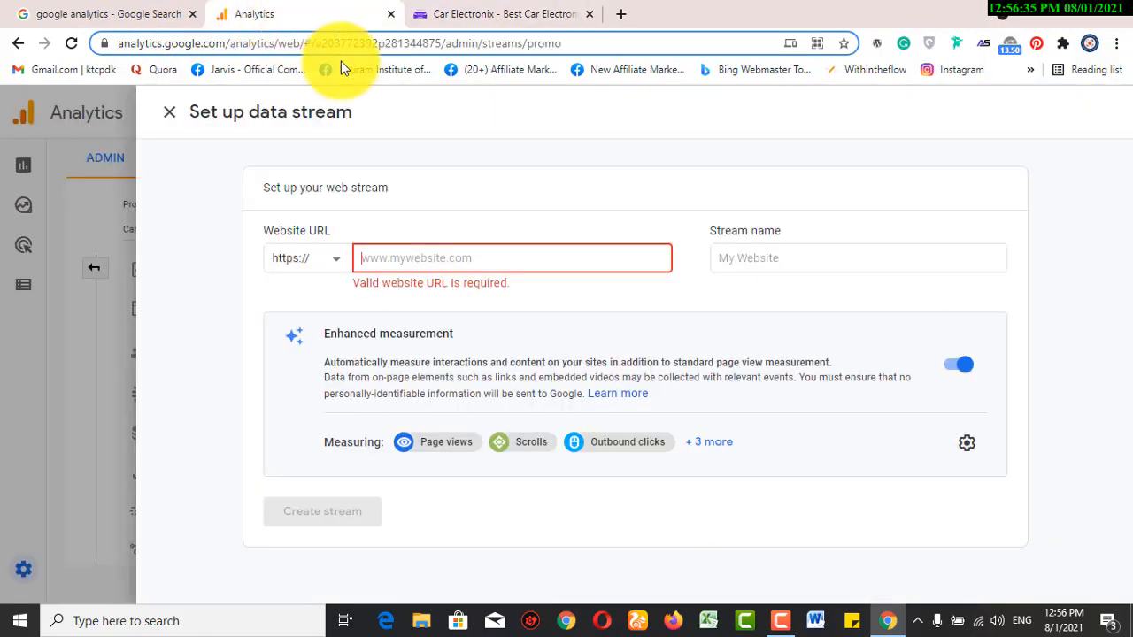
right_click(443, 254)
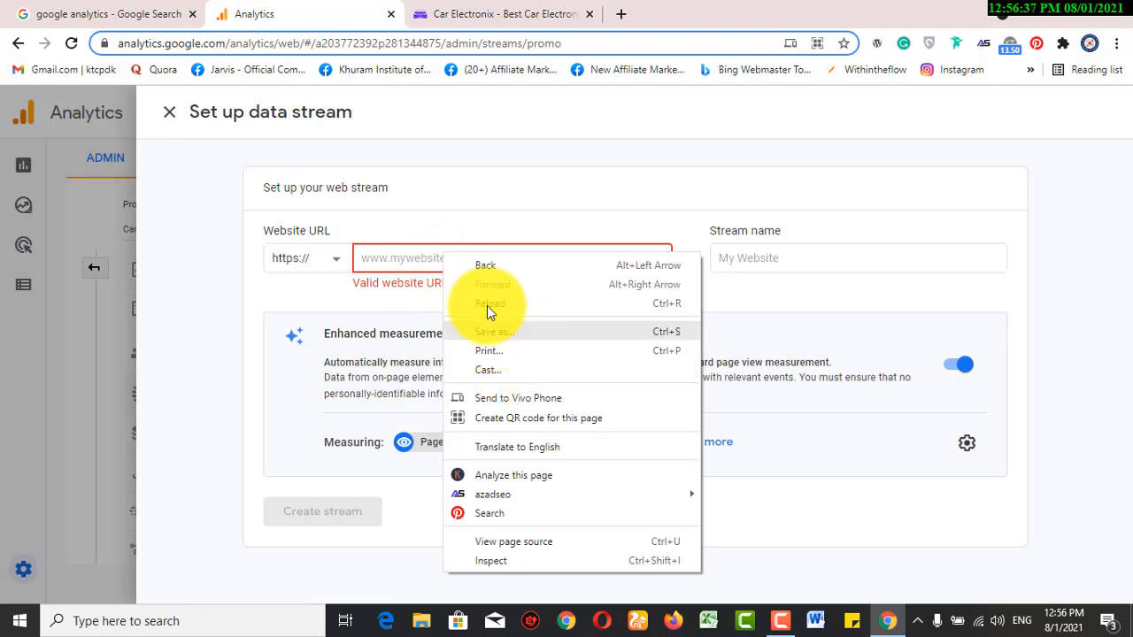
left_click(415, 251)
key("ctrl+v")
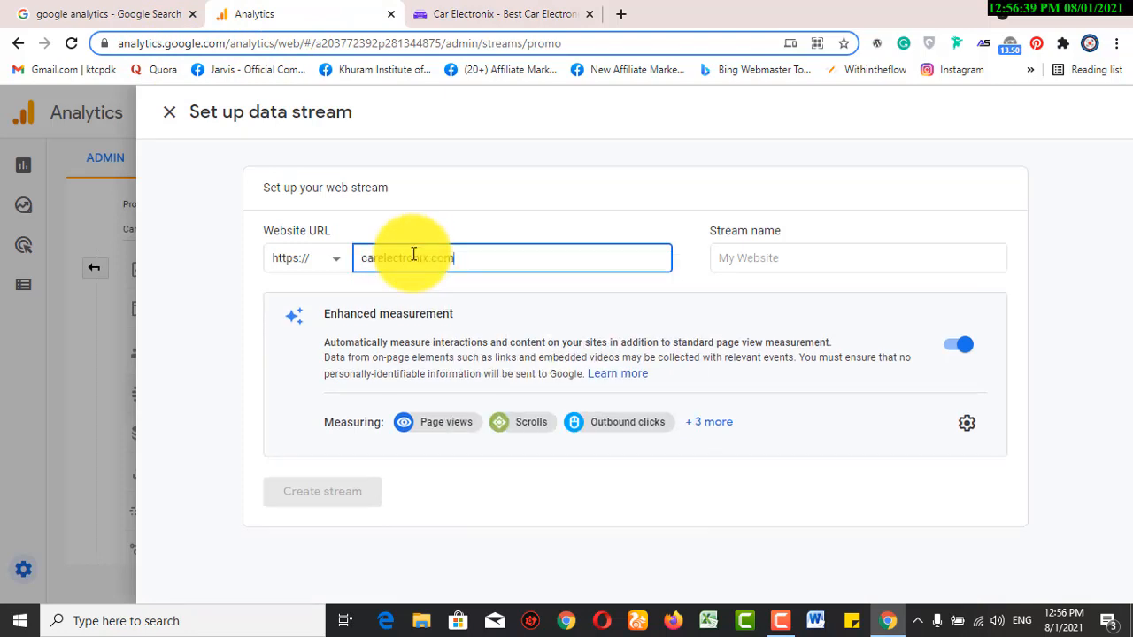
Step: Name the web stream Car Electronix
left_click(748, 255)
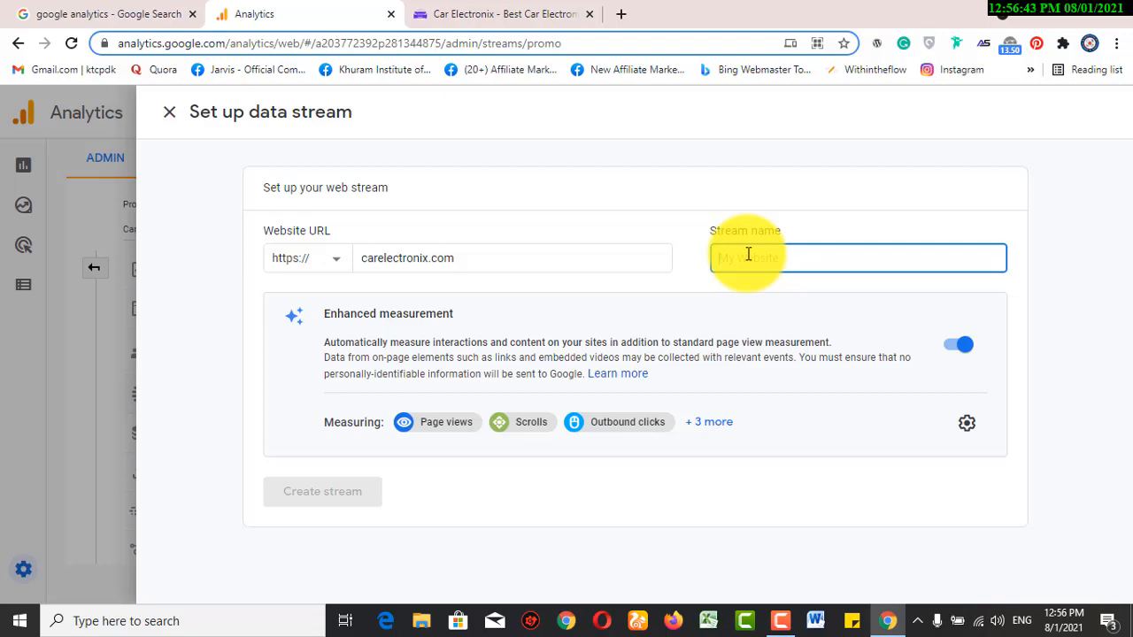
type("Car Electronix")
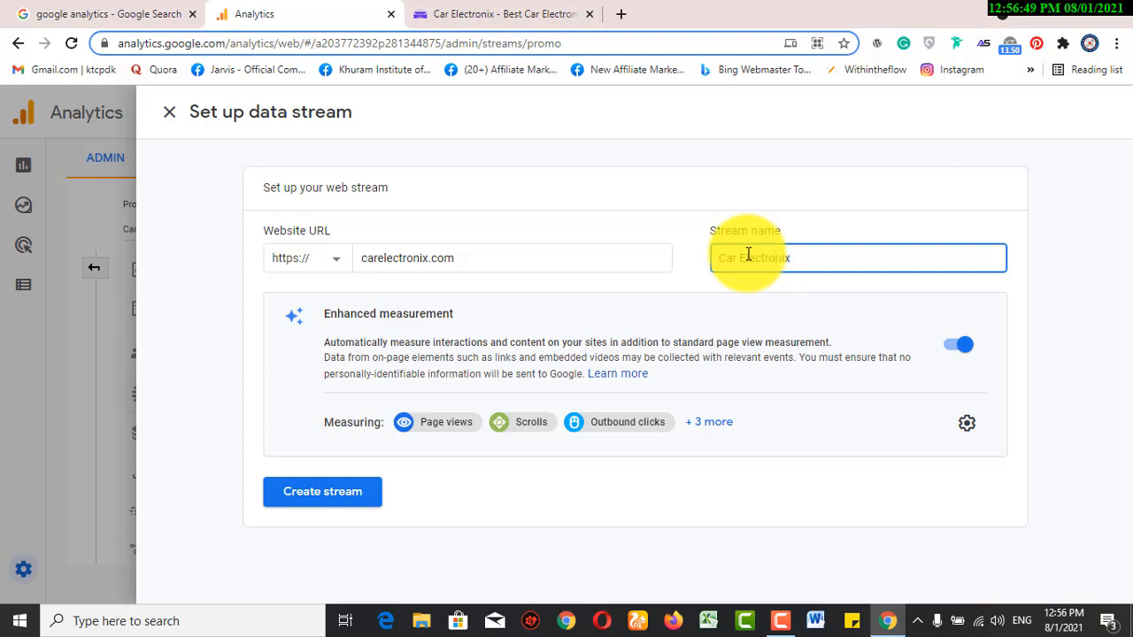
left_click(377, 493)
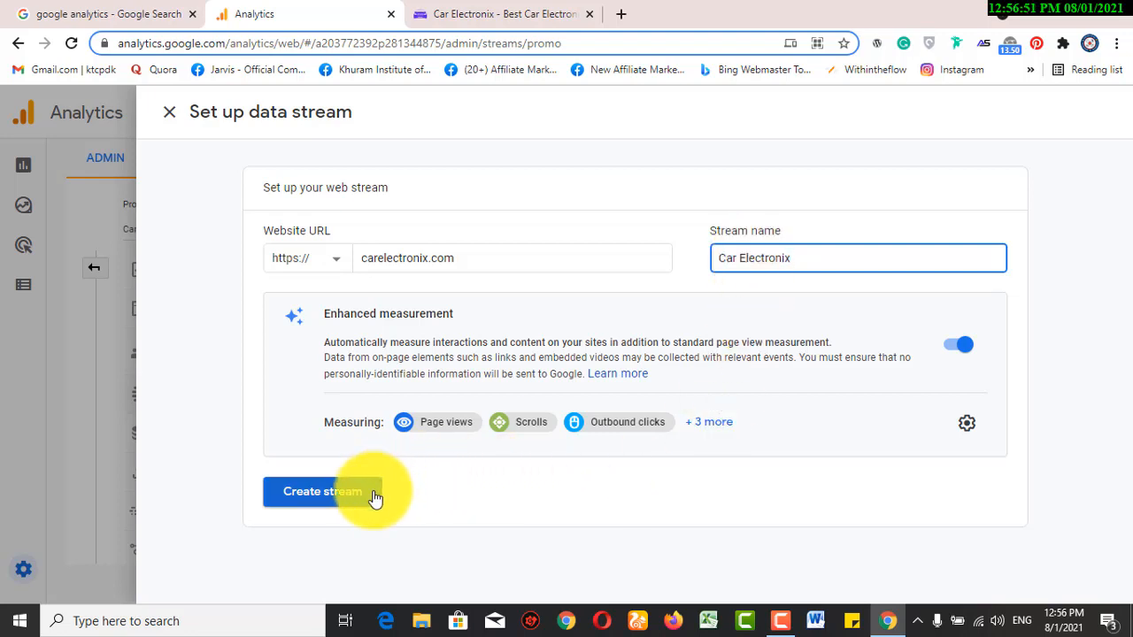
left_click(353, 340)
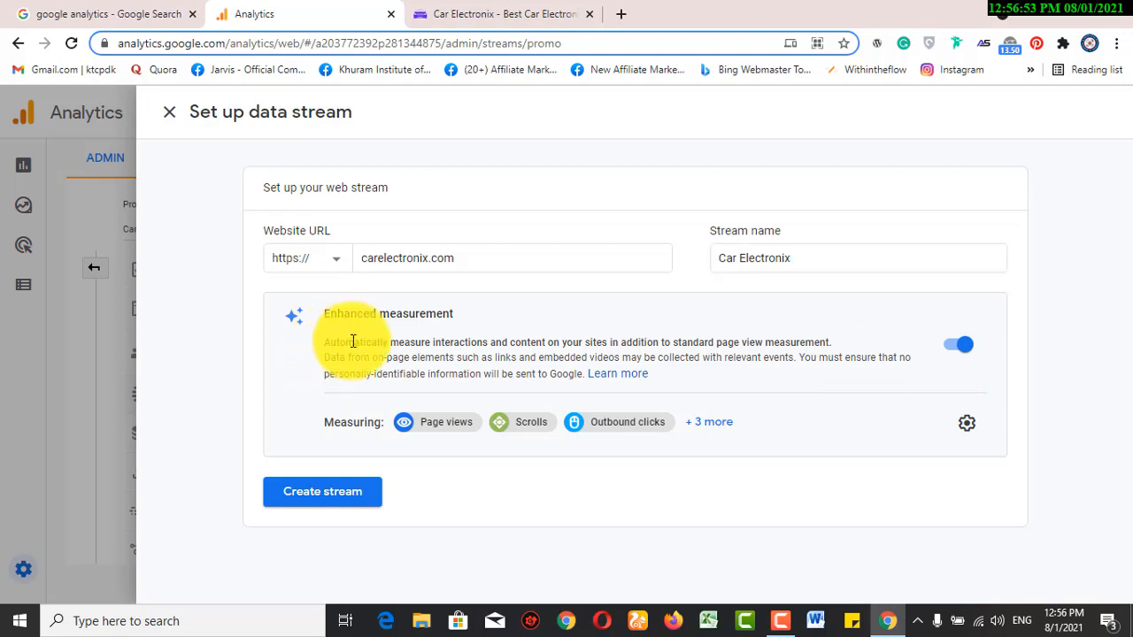
Step: Expand the list of enhanced measurement events, leave enhanced measurement on, and create the web stream
left_click_drag(353, 341, 797, 398)
left_click(781, 416)
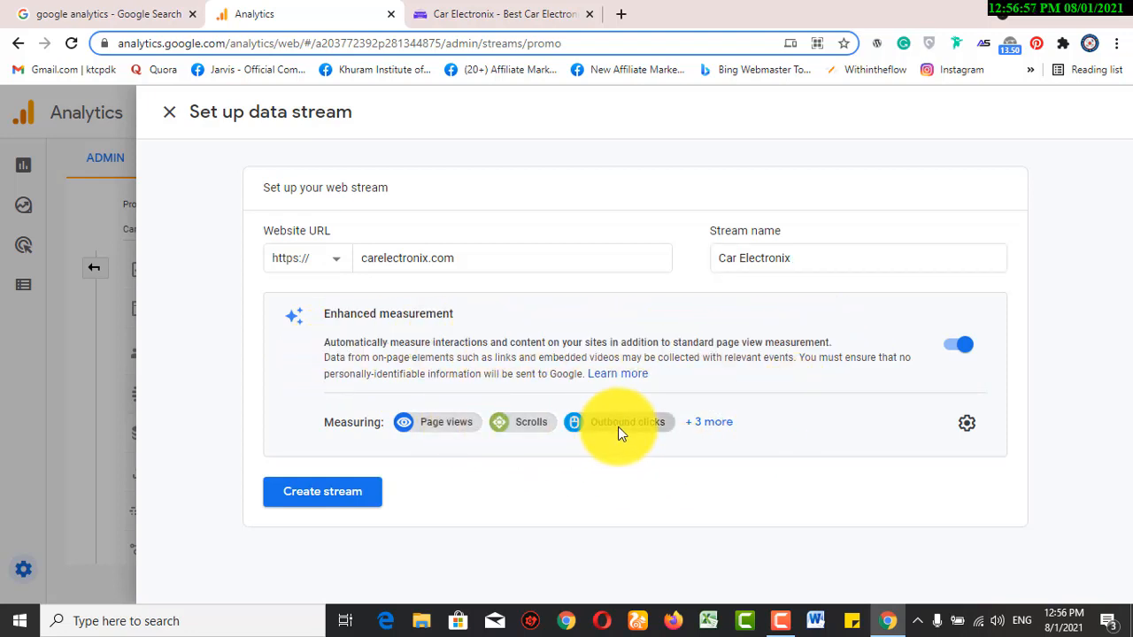
left_click(719, 423)
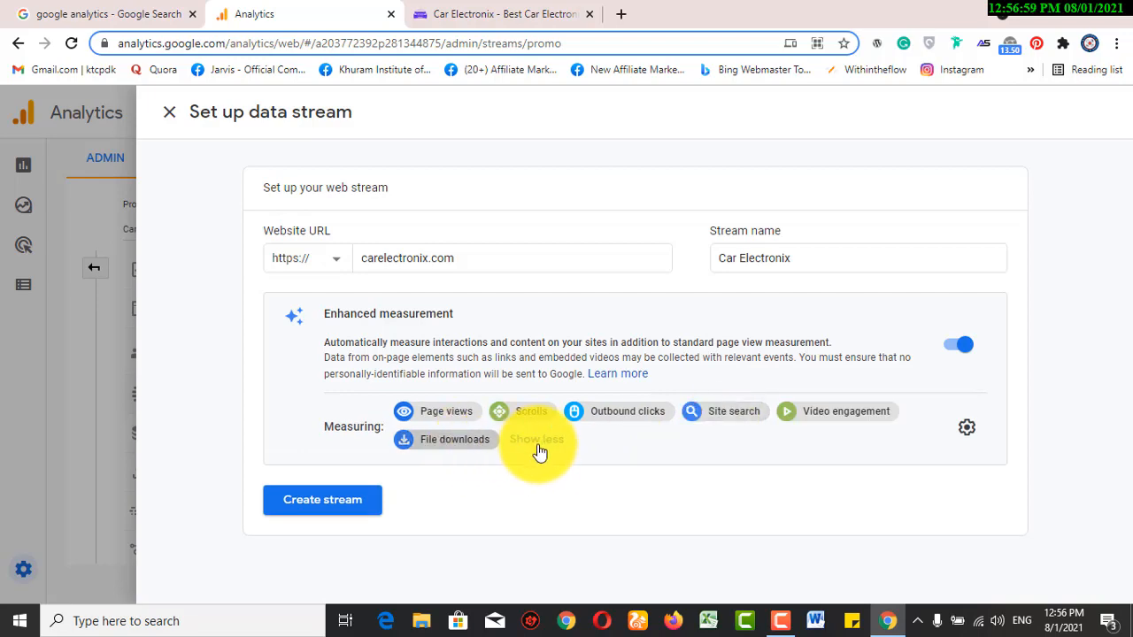
left_click(322, 500)
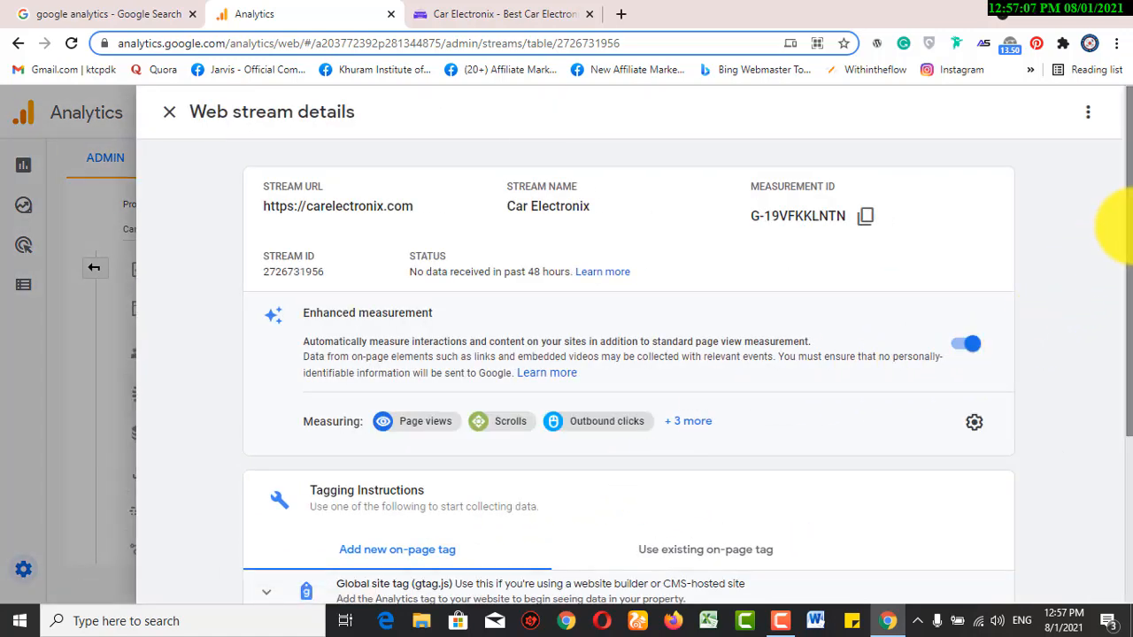
Step: Read the Tagging Instructions, expand the Global site tag (gtag.js) section for a new on-page tag, and copy its whole code snippet
left_click_drag(1129, 230, 1119, 385)
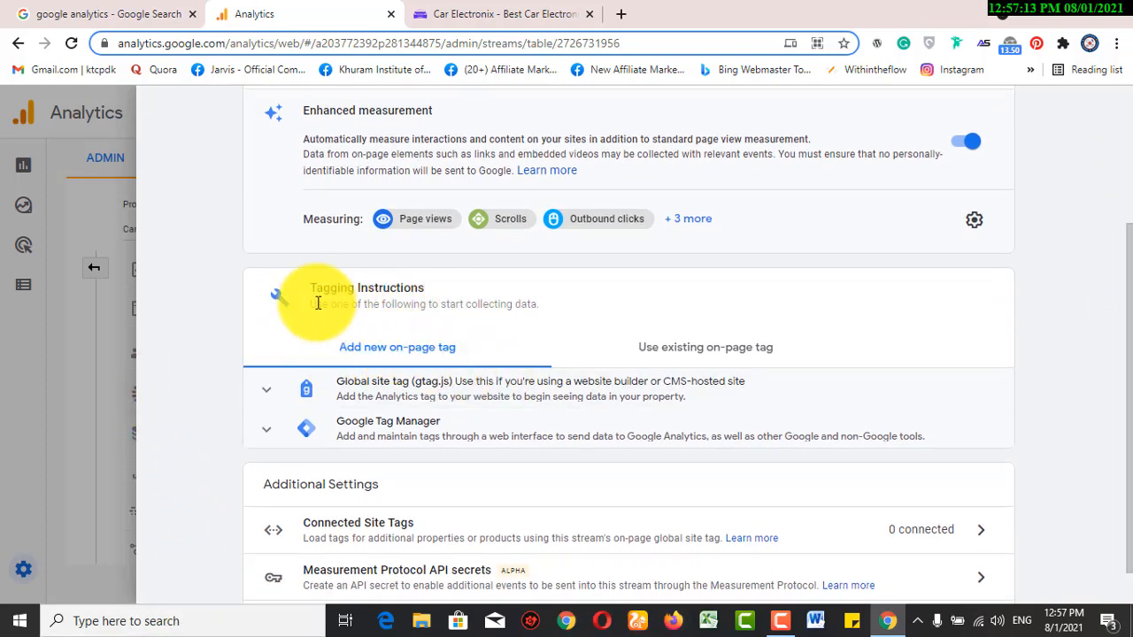
left_click_drag(309, 290, 533, 296)
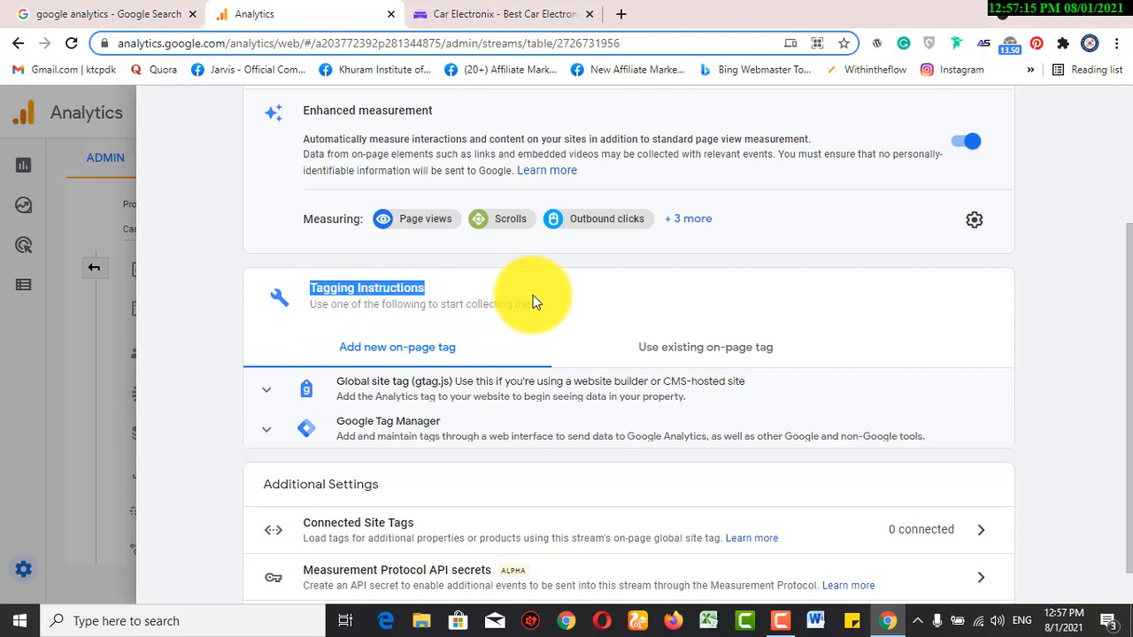
left_click(539, 301)
triple_click(539, 302)
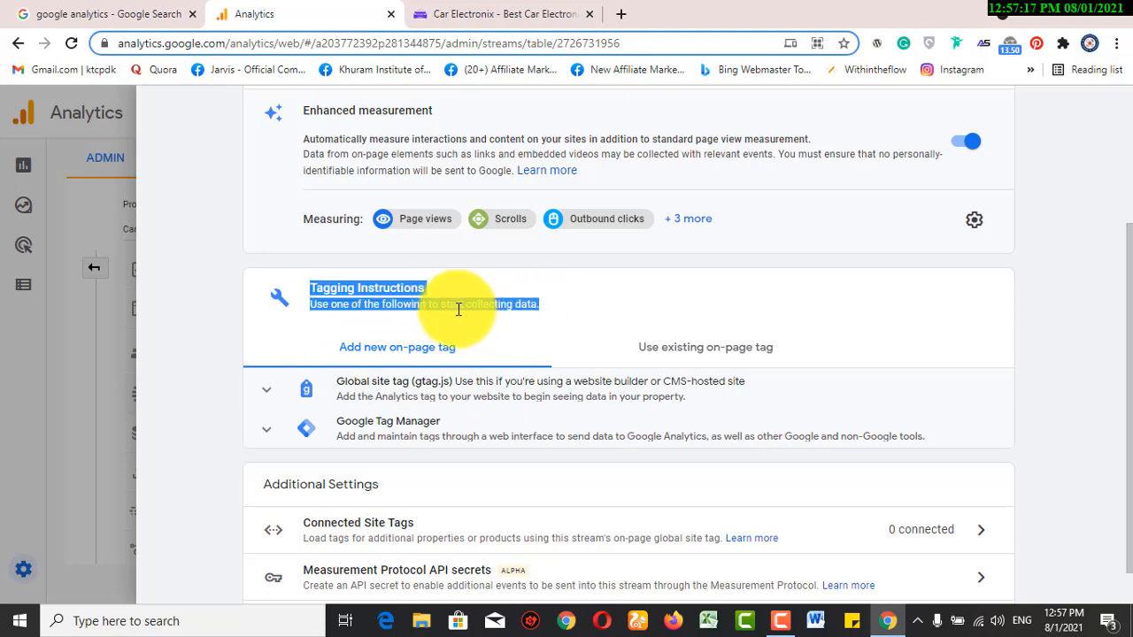
left_click(454, 307)
left_click_drag(442, 304, 537, 305)
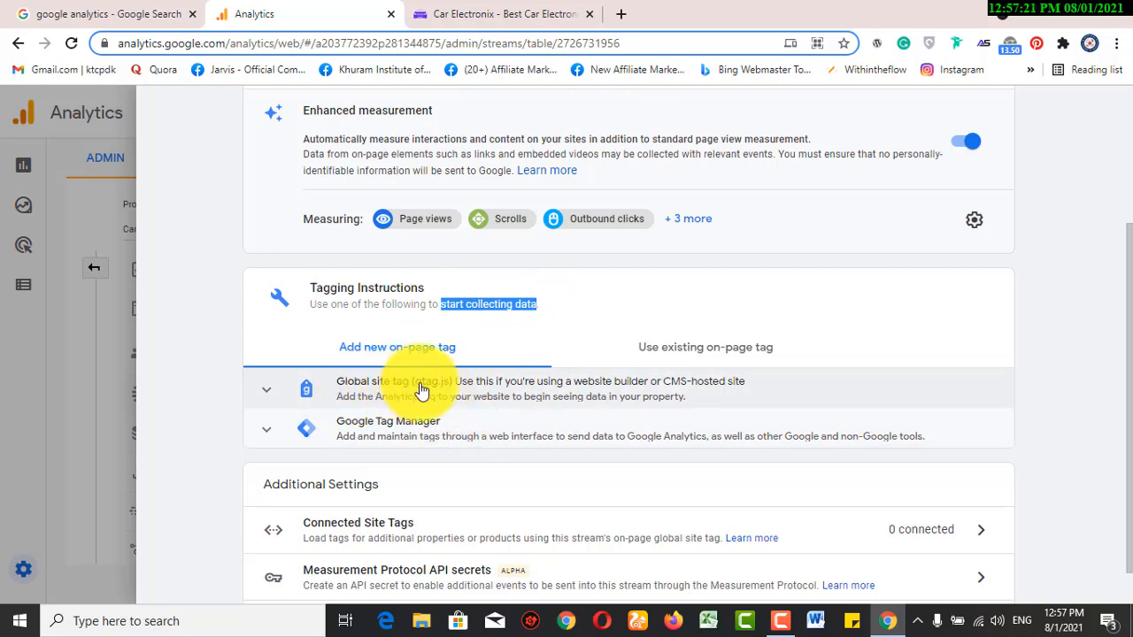
left_click(541, 392)
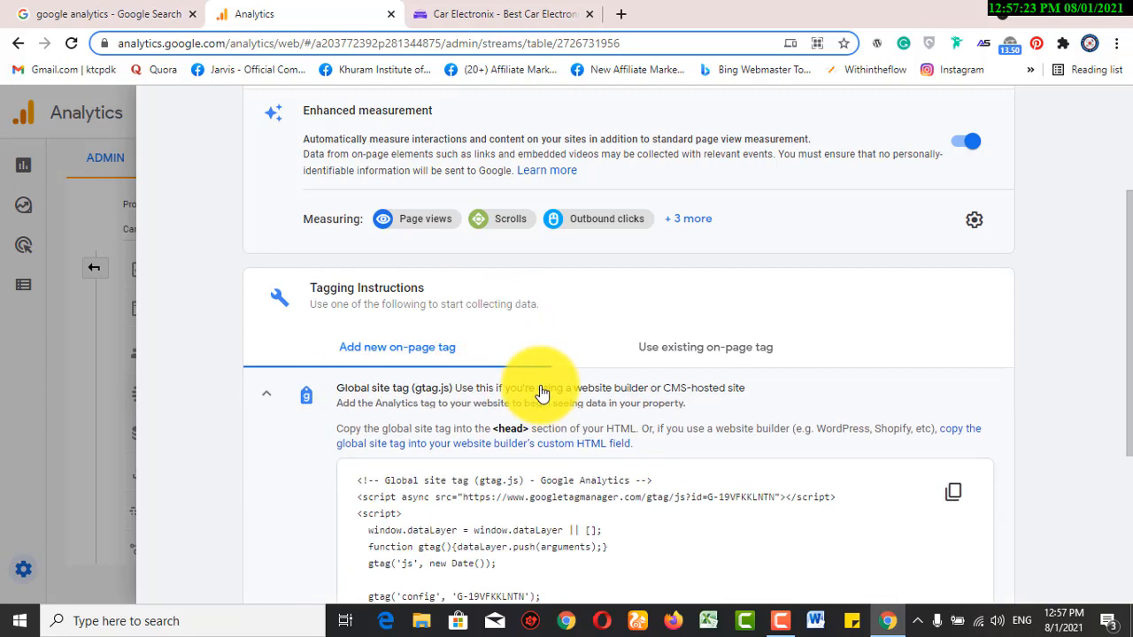
scroll(557, 372, "down", 1)
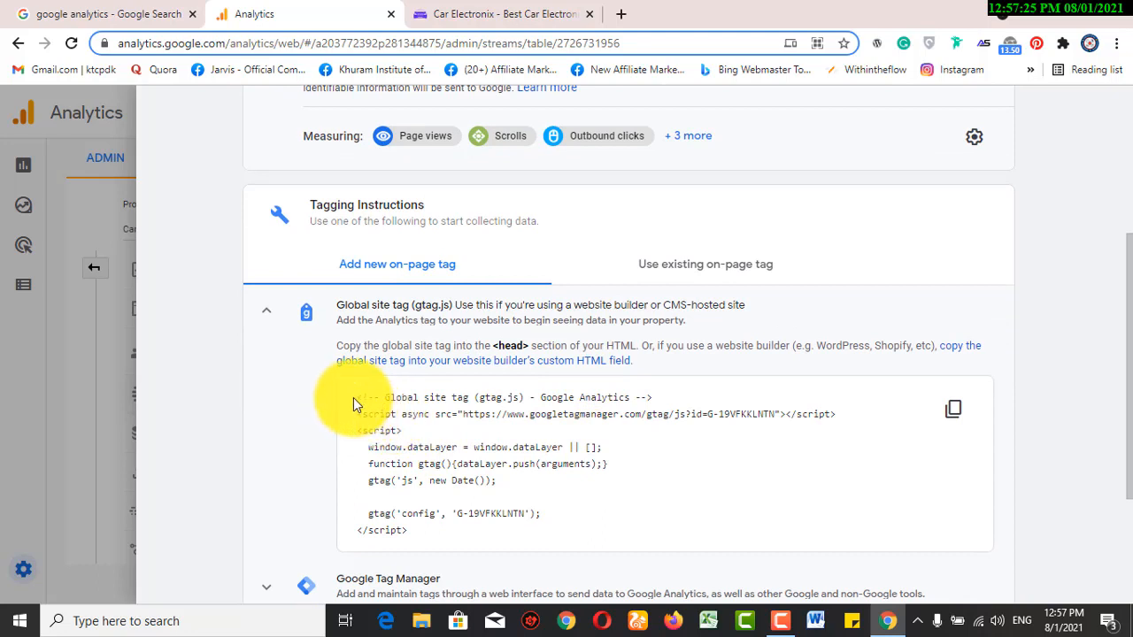
left_click_drag(357, 397, 551, 536)
key("ctrl+c")
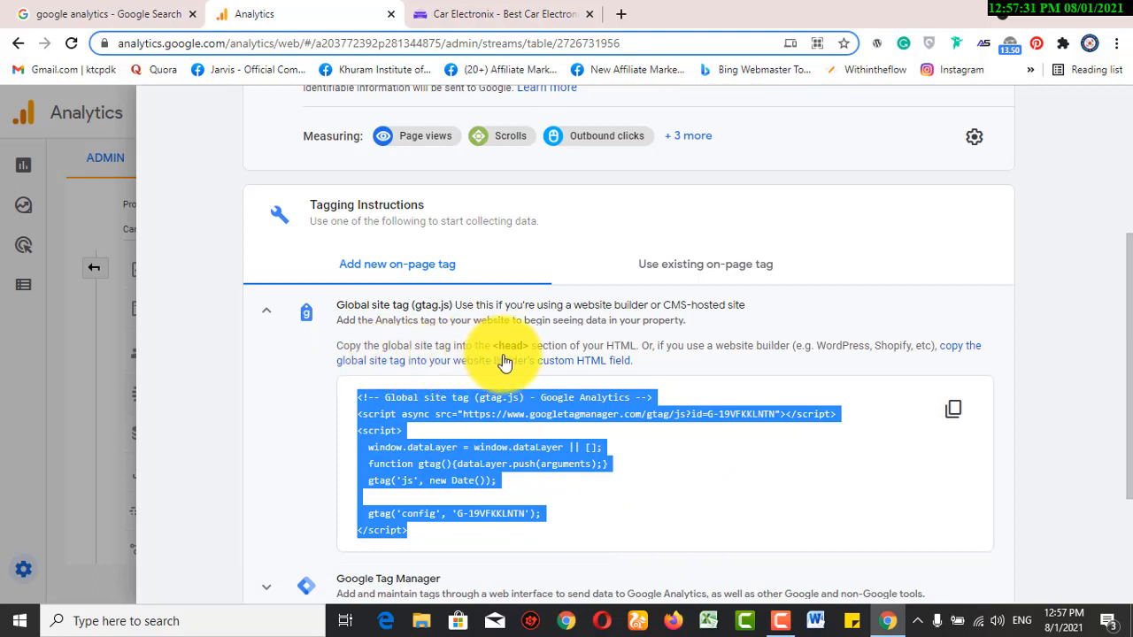
left_click_drag(494, 346, 529, 346)
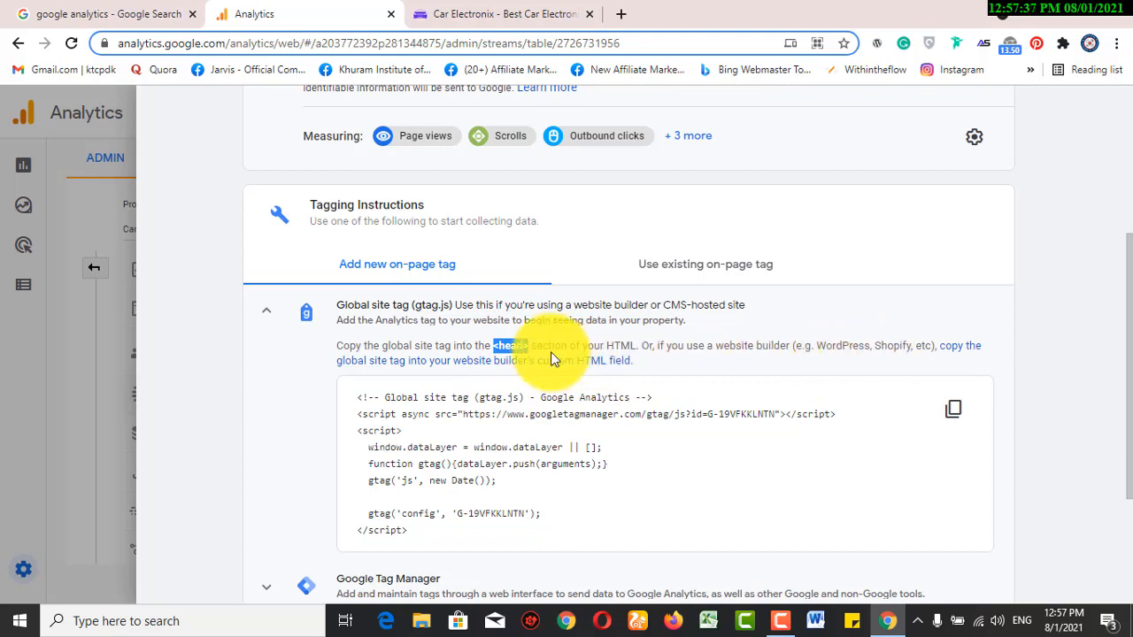
left_click(512, 346)
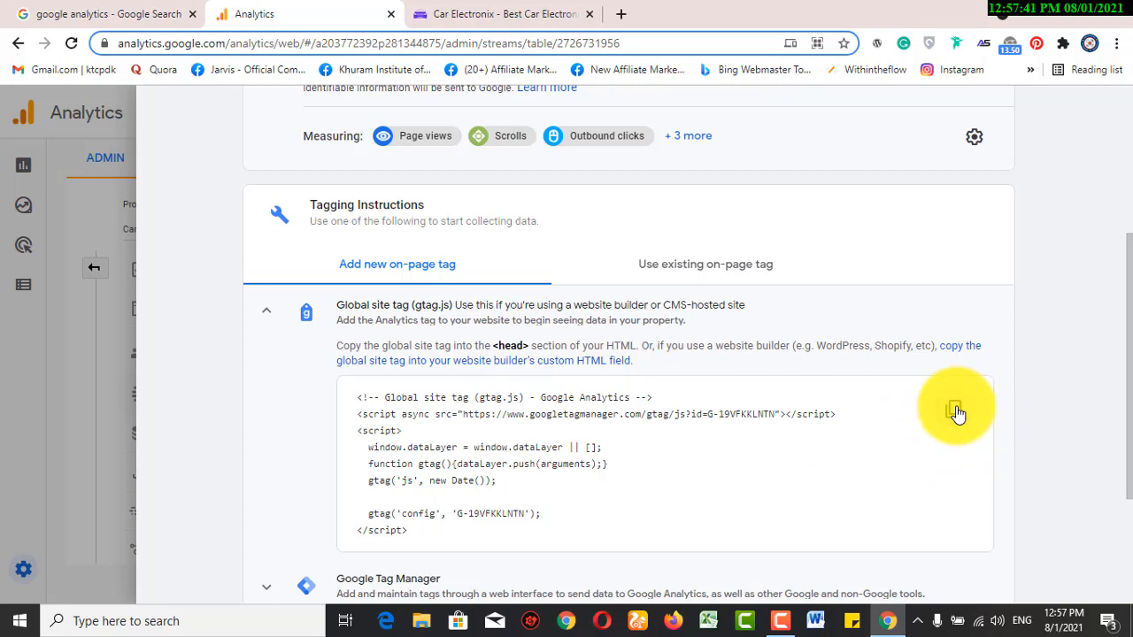
Step: Switch to the Car Electronix site, go to its WordPress dashboard, and open the GeneratePress theme's header.php in the Theme Editor
left_click(519, 13)
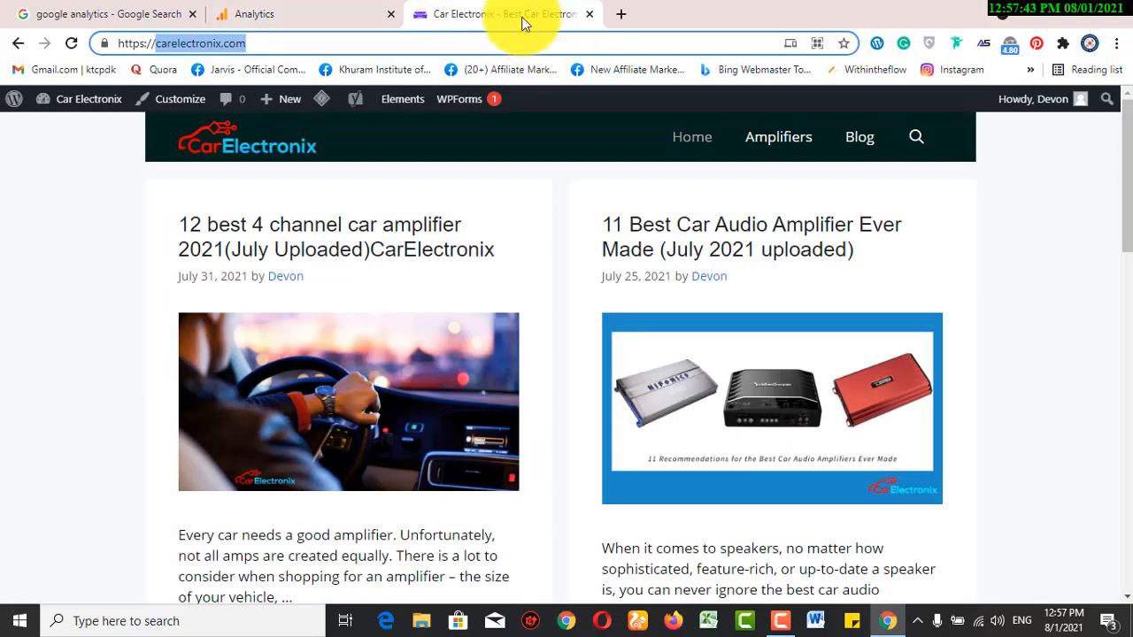
left_click(105, 129)
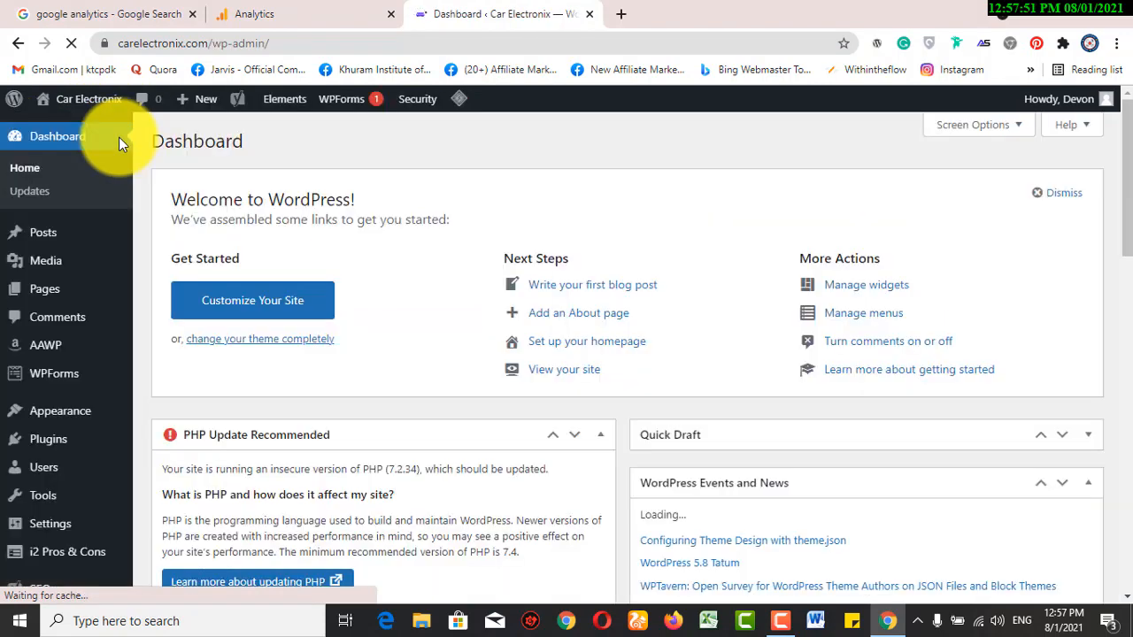
mouse_move(55, 426)
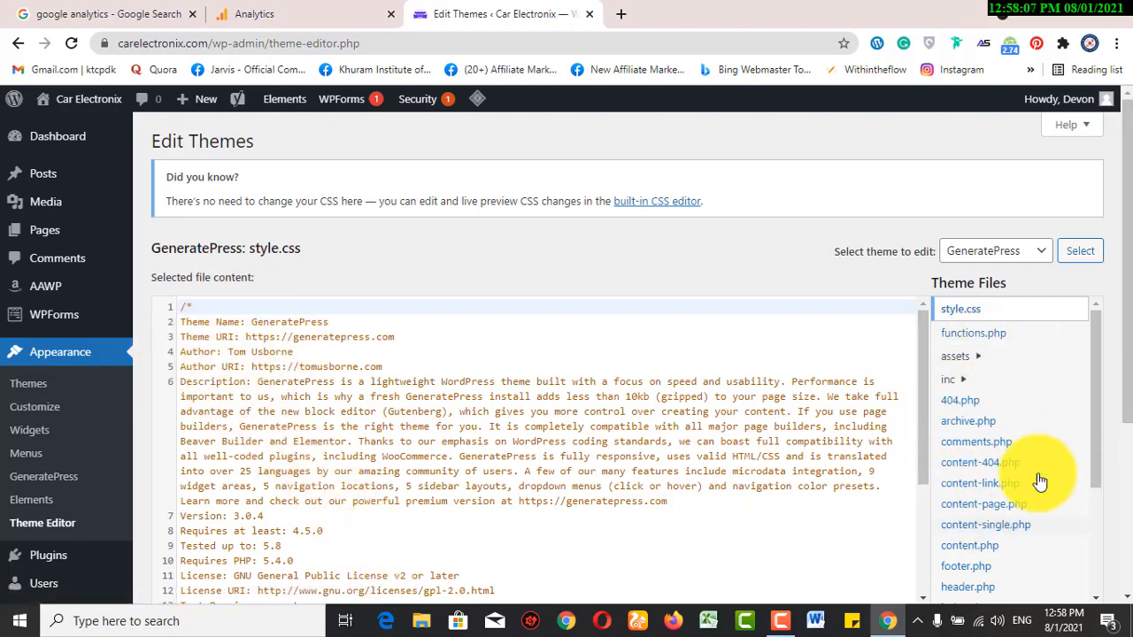
left_click_drag(1100, 403, 1089, 494)
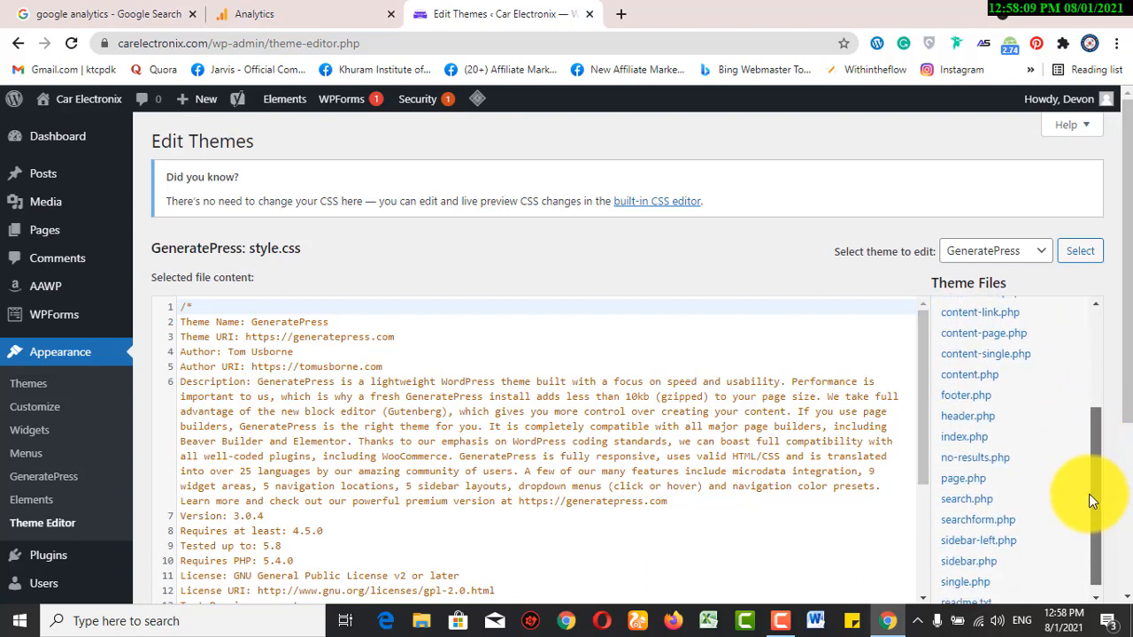
left_click(967, 414)
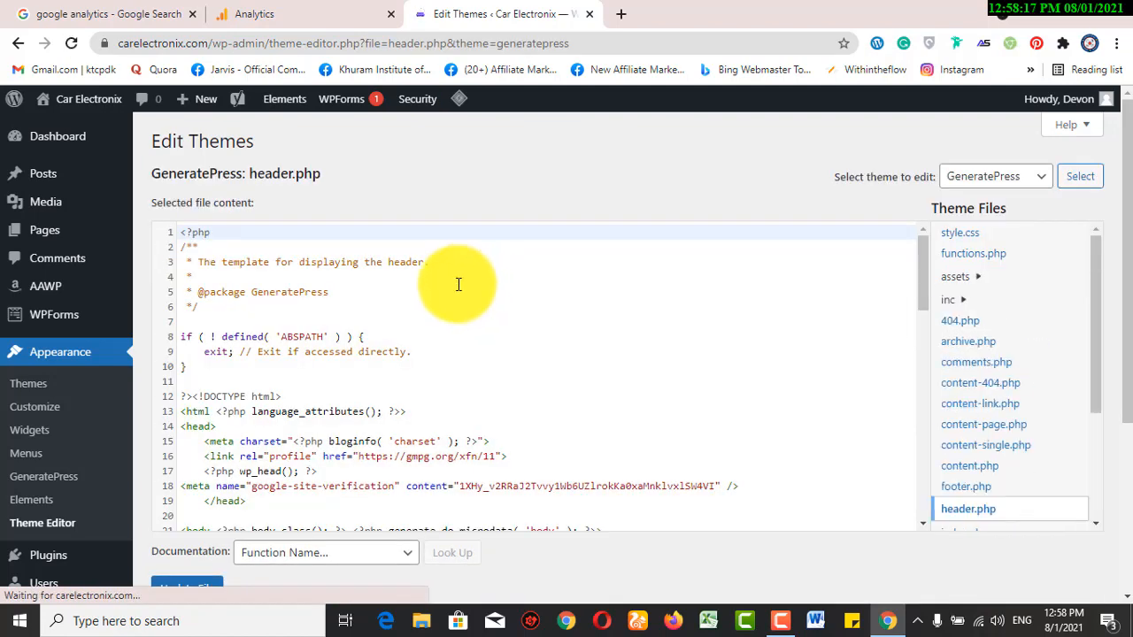
left_click_drag(299, 174, 323, 175)
left_click(398, 185)
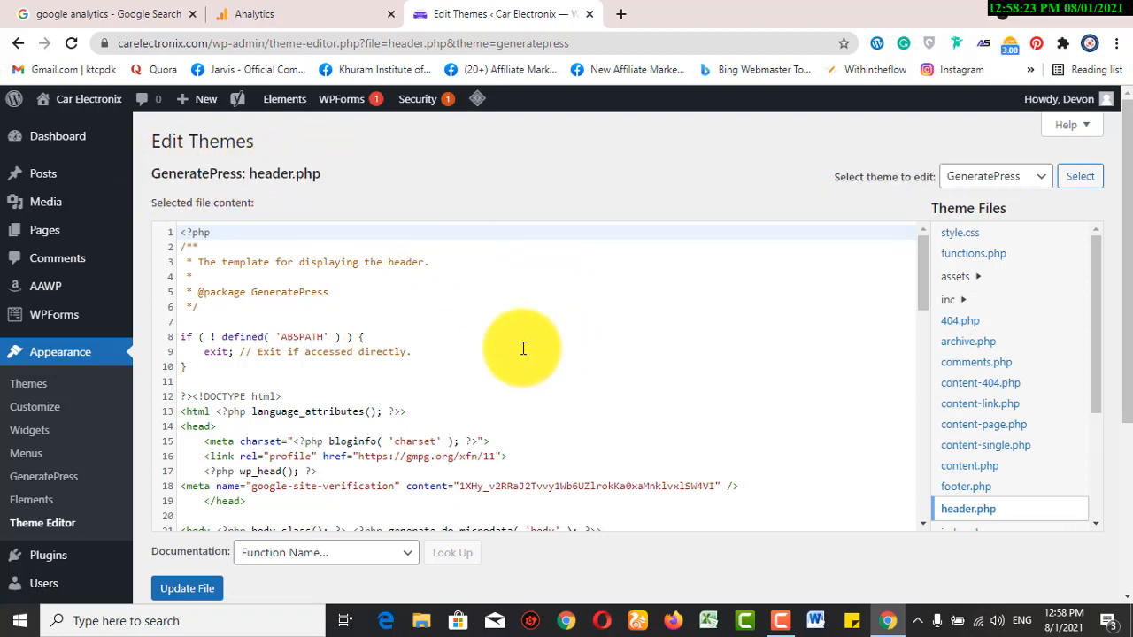
Step: Insert a blank line just before the closing </head> tag in header.php and paste the copied global site tag code there
scroll(524, 349, "down", 2)
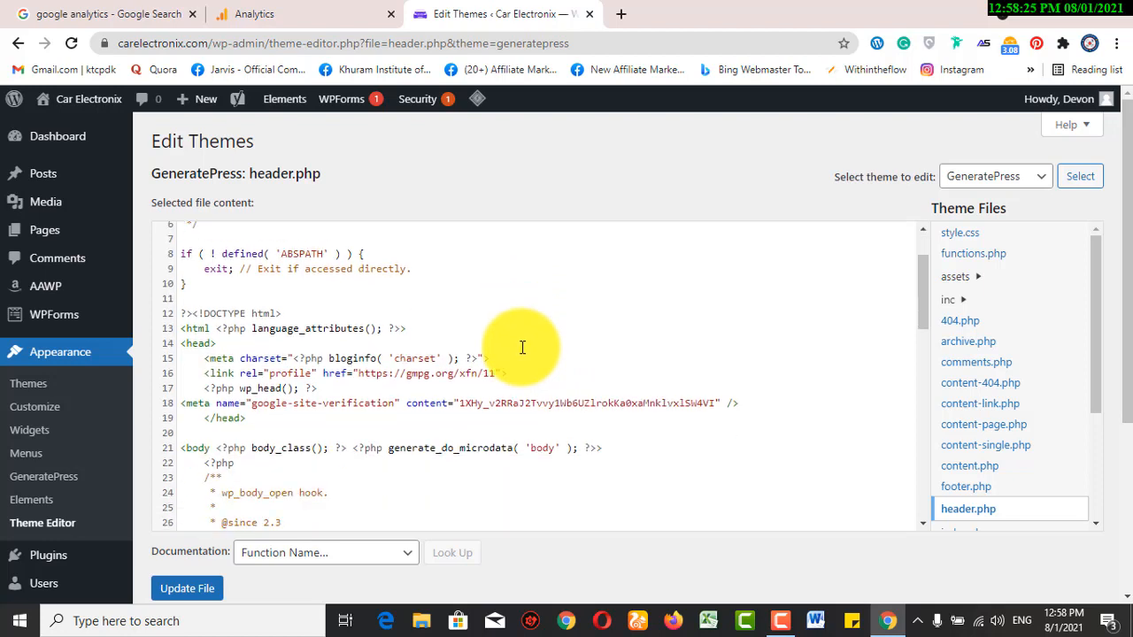
left_click(204, 419)
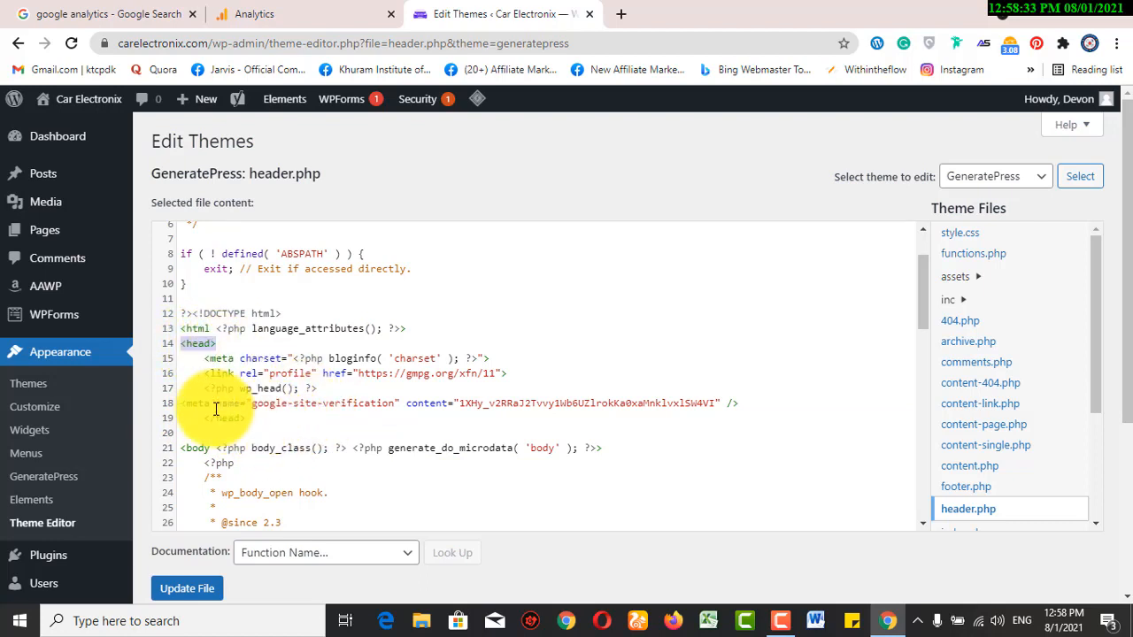
left_click(181, 404)
left_click_drag(255, 408, 386, 403)
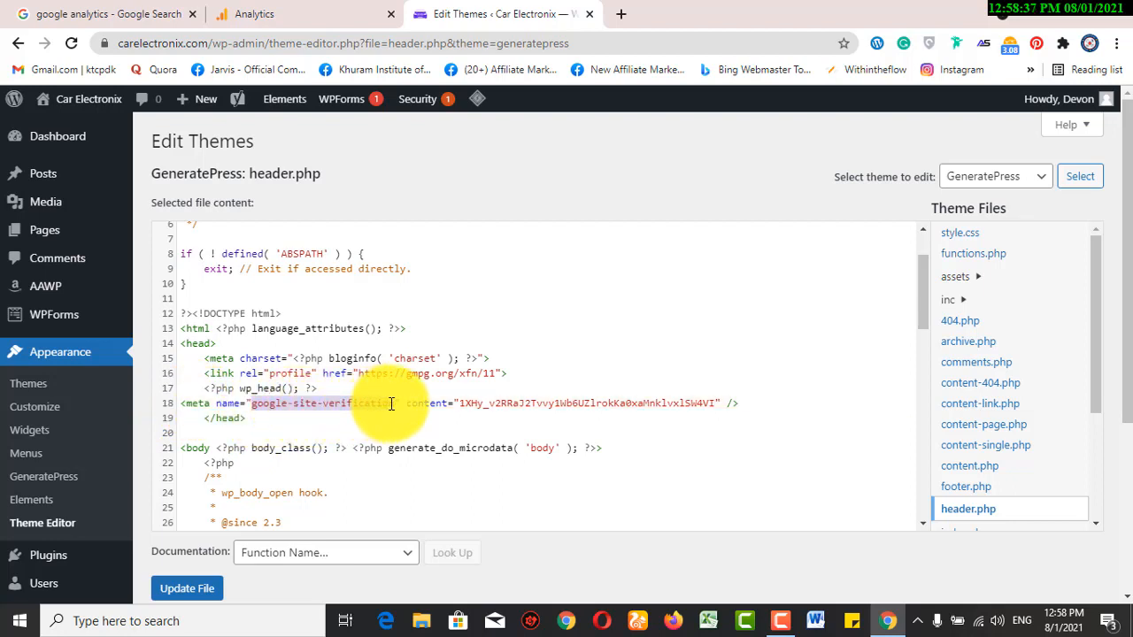
left_click(206, 421)
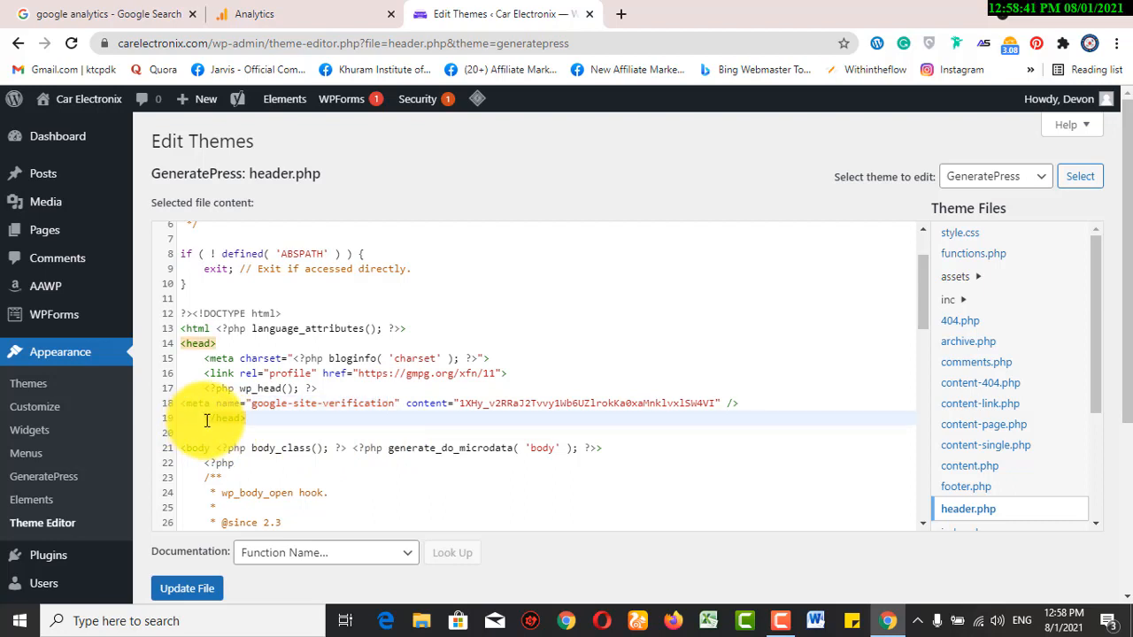
key("Return")
left_click(210, 416)
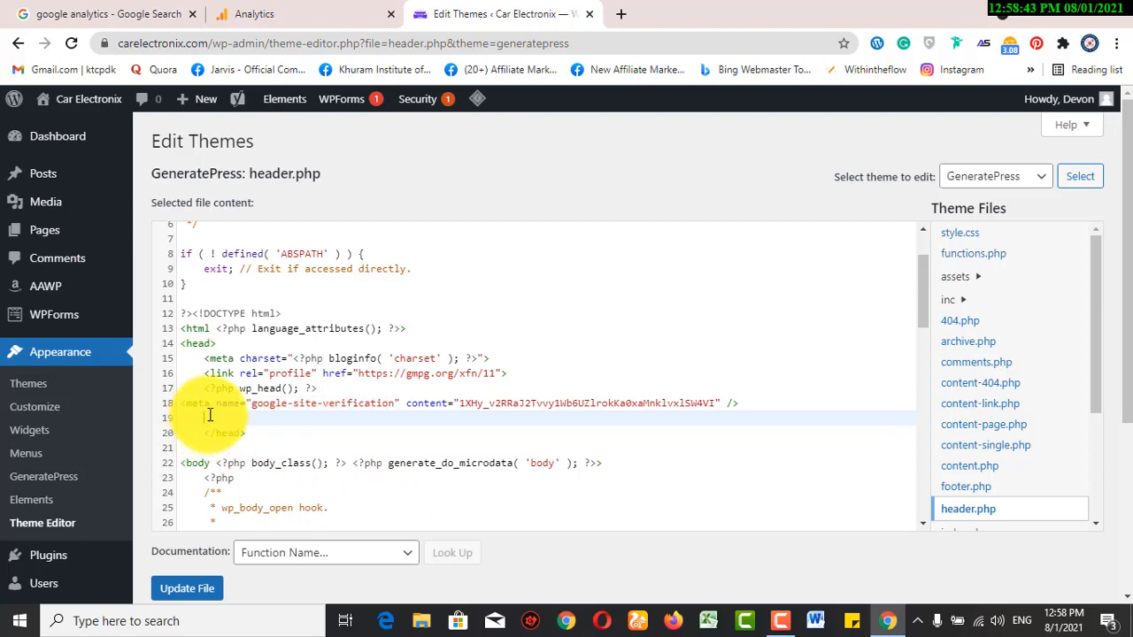
right_click(210, 416)
left_click(246, 262)
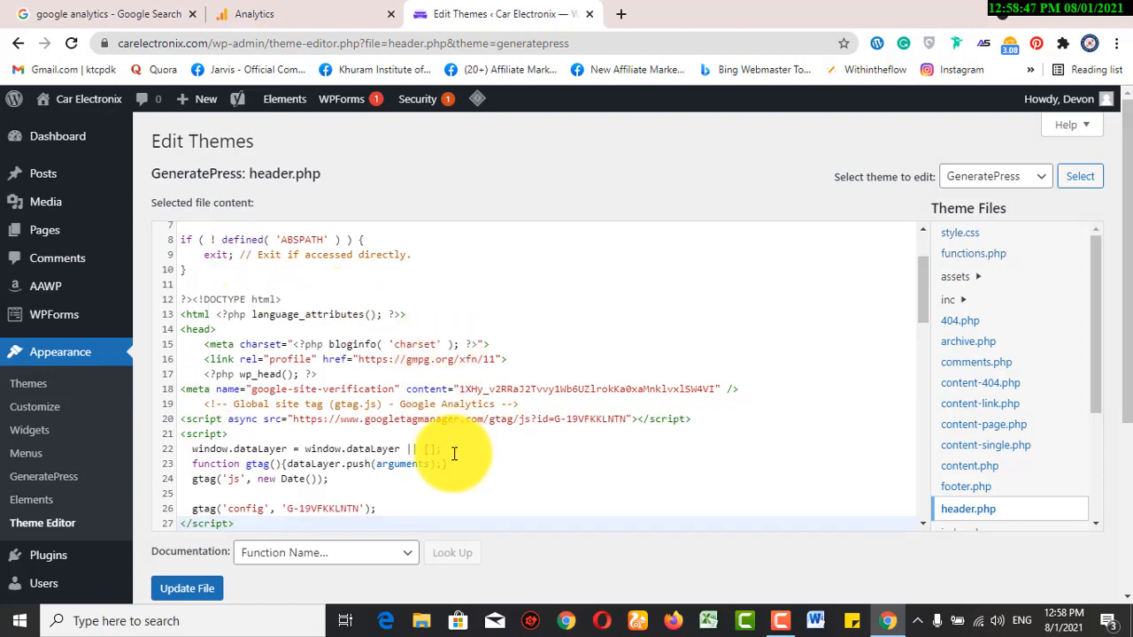
Step: Check the pasted global site tag block in header.php and save the file
scroll(455, 455, "down", 2)
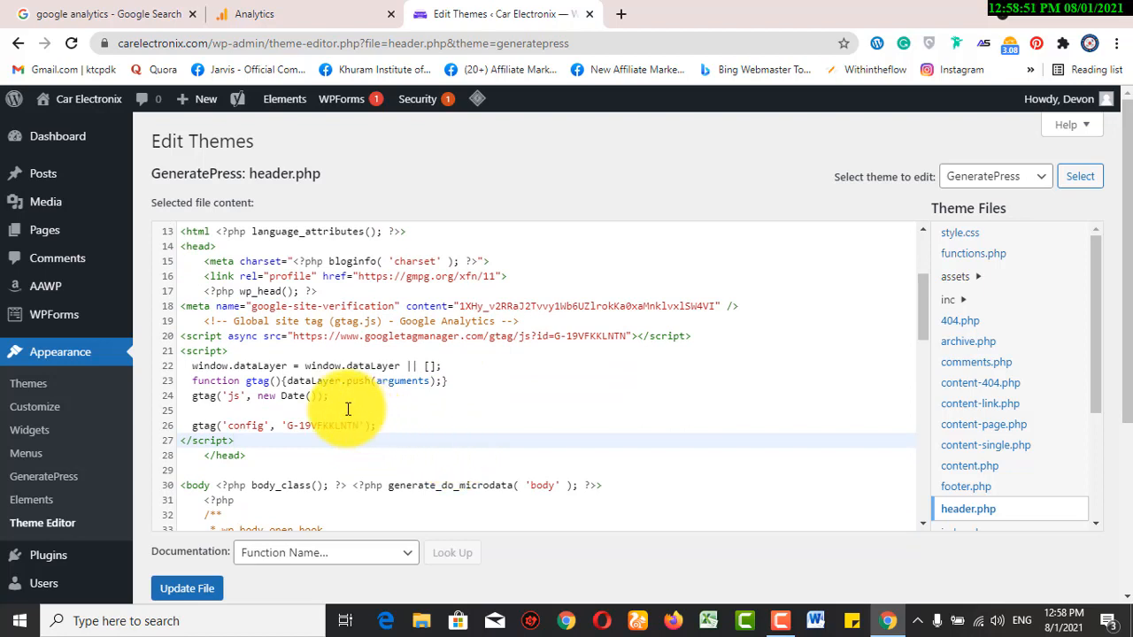
left_click_drag(203, 322, 329, 438)
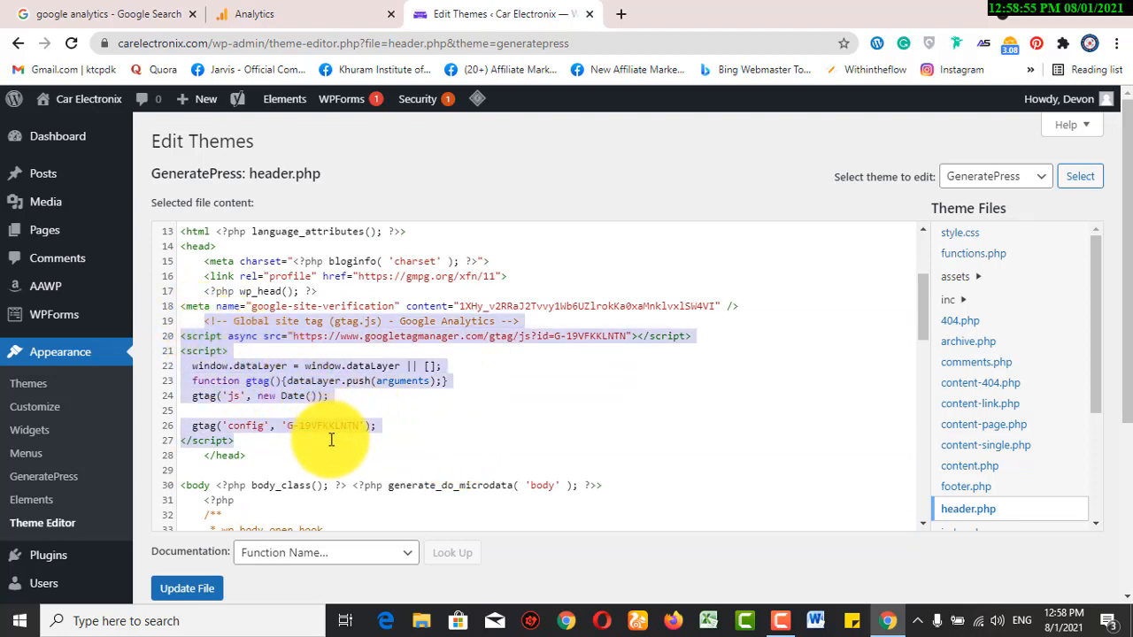
left_click(209, 595)
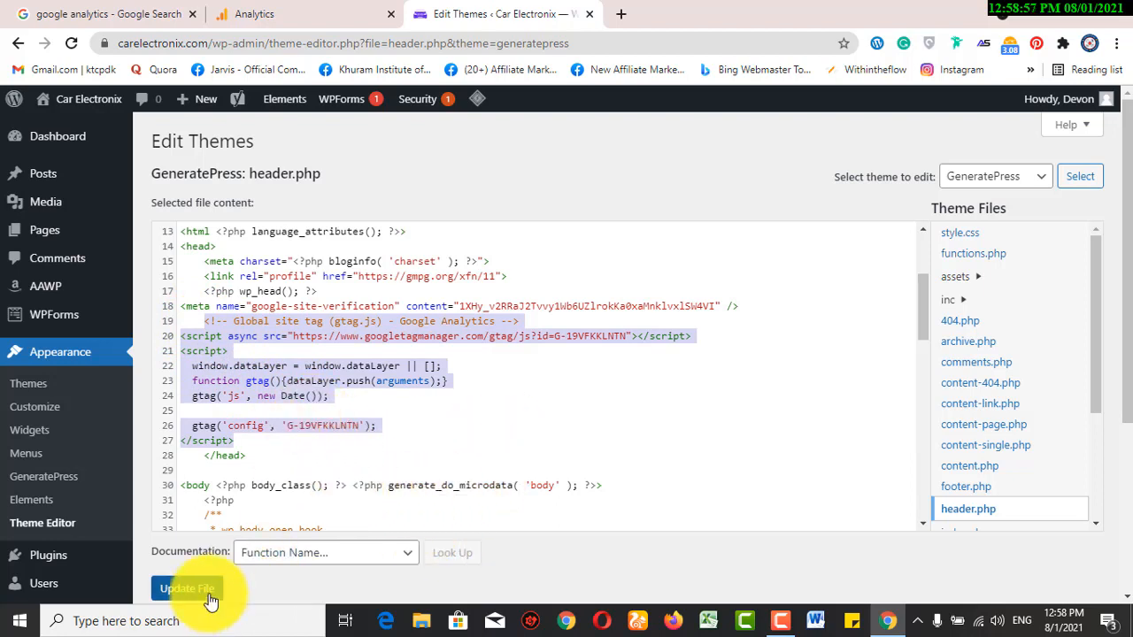
scroll(459, 491, "down", 2)
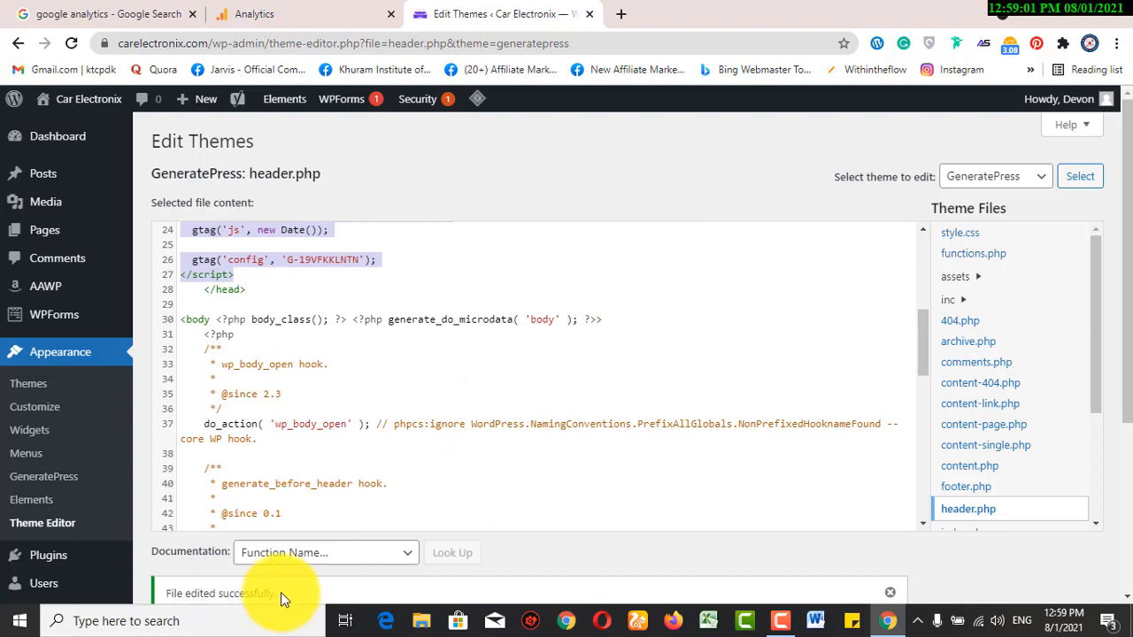
left_click(280, 592)
scroll(280, 592, "down", 1)
left_click_drag(164, 521, 280, 525)
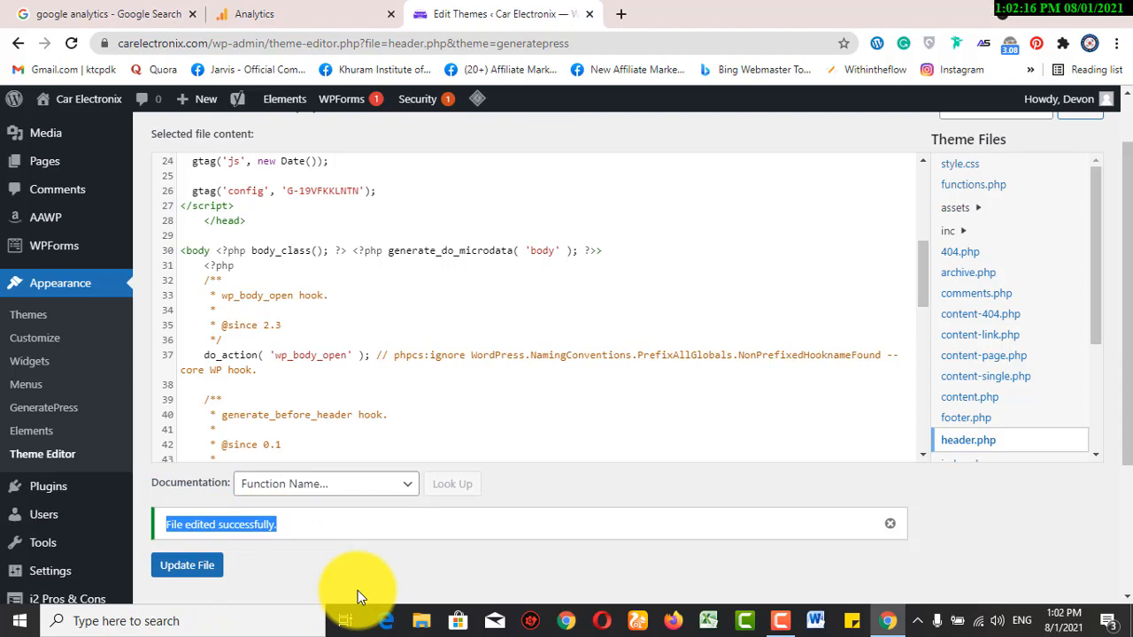
Step: Return to Google Analytics and close the Car Electronix web stream details
left_click(287, 9)
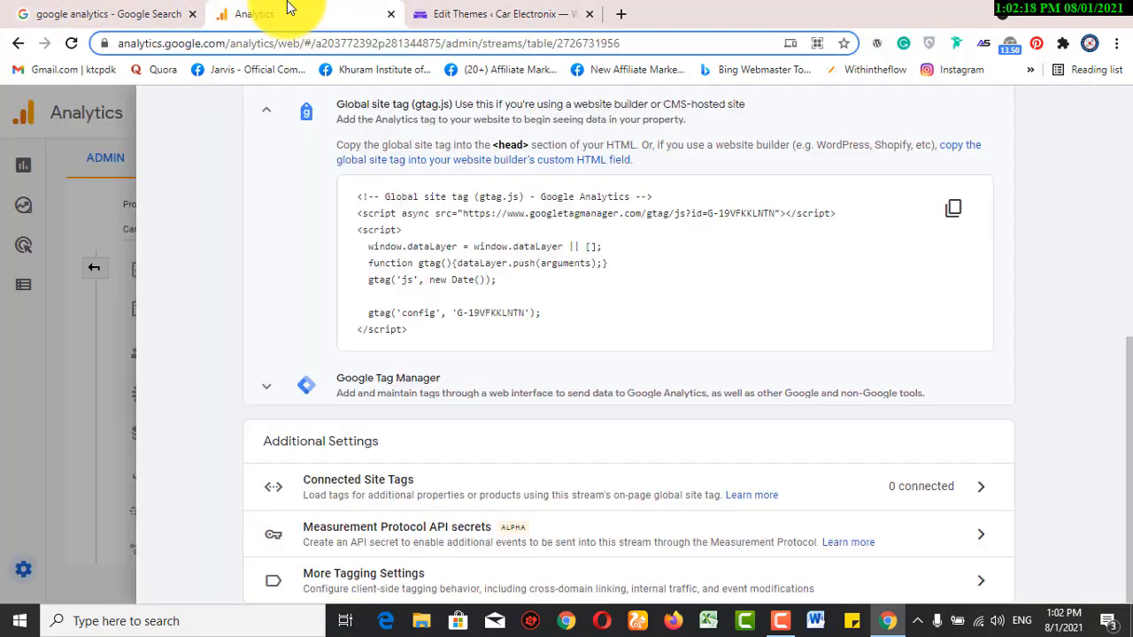
scroll(316, 199, "up", 5)
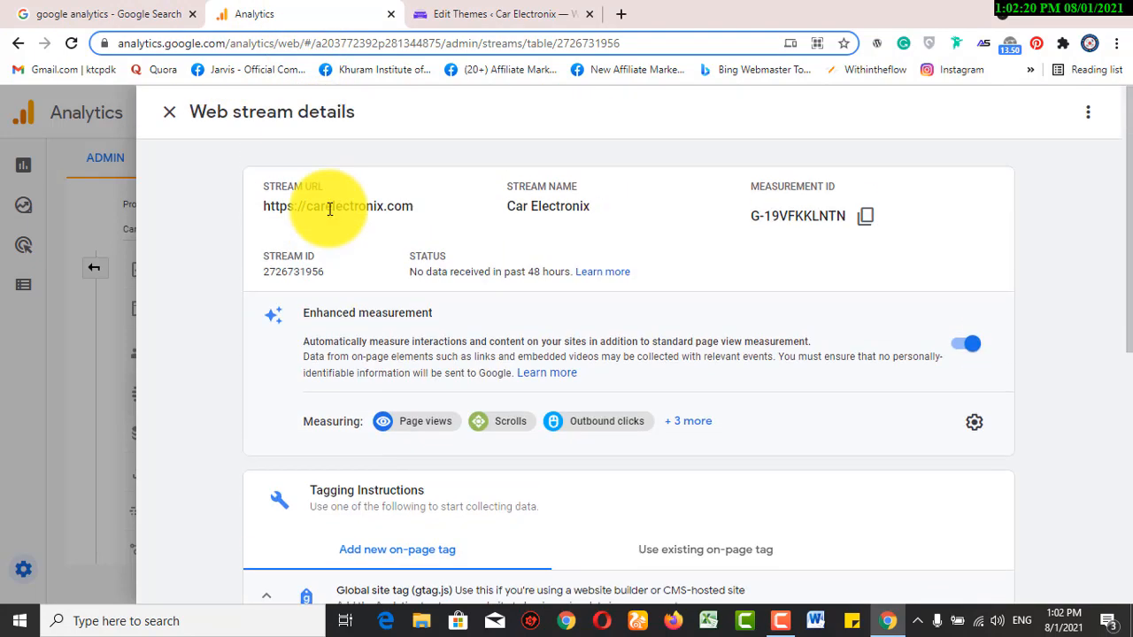
left_click(173, 117)
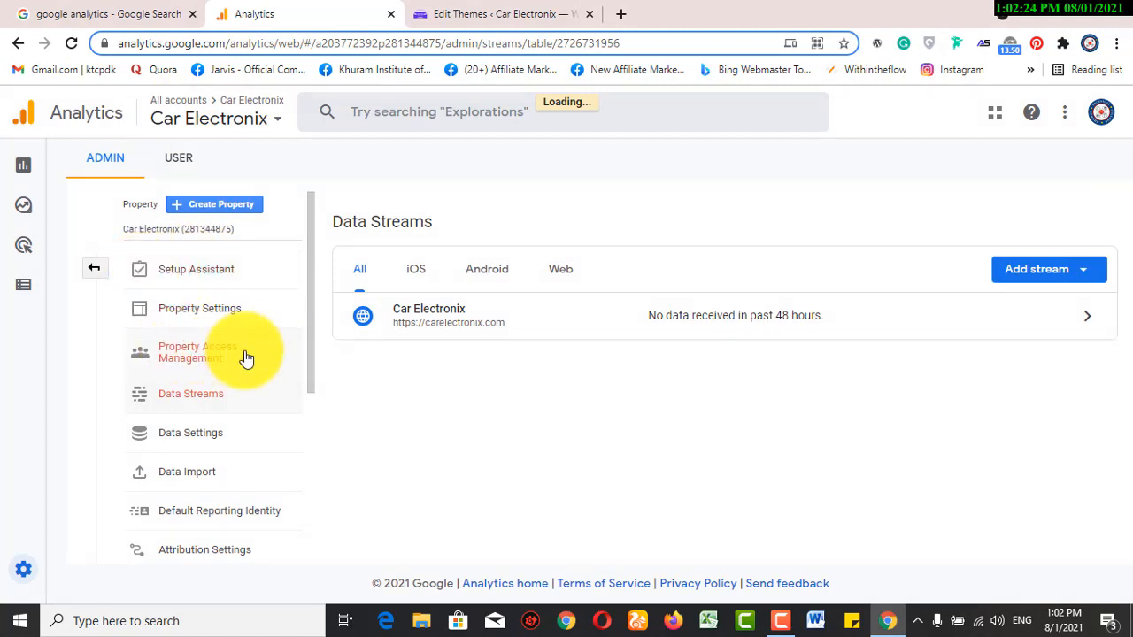
Step: View the Car Electronix Reports snapshot and open the list of Analytics accounts and properties
mouse_move(26, 167)
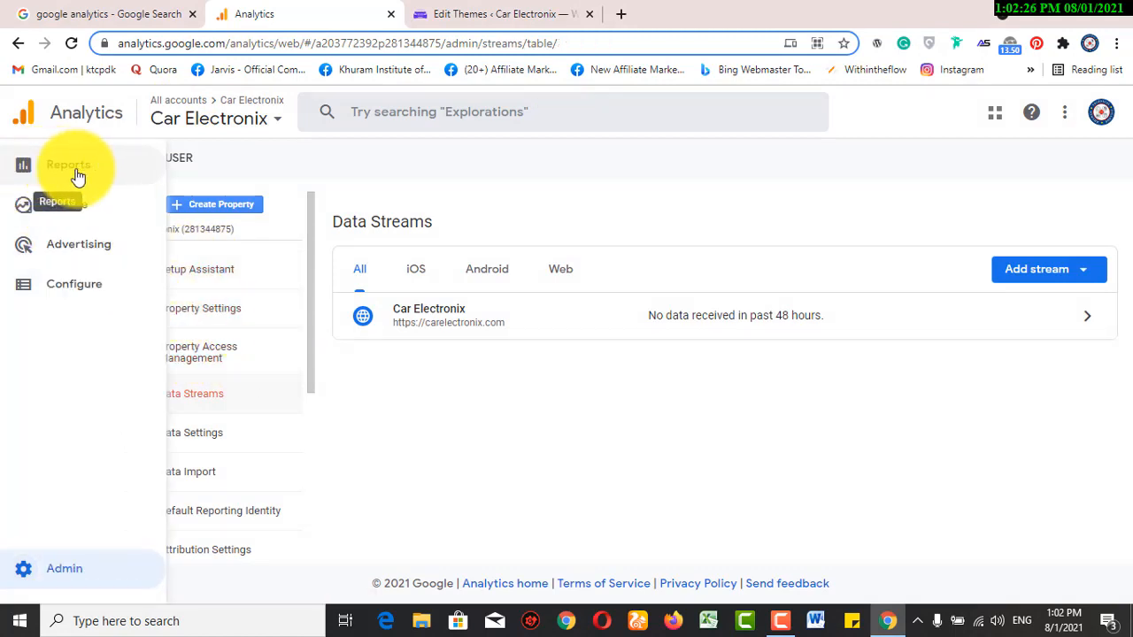
left_click(21, 171)
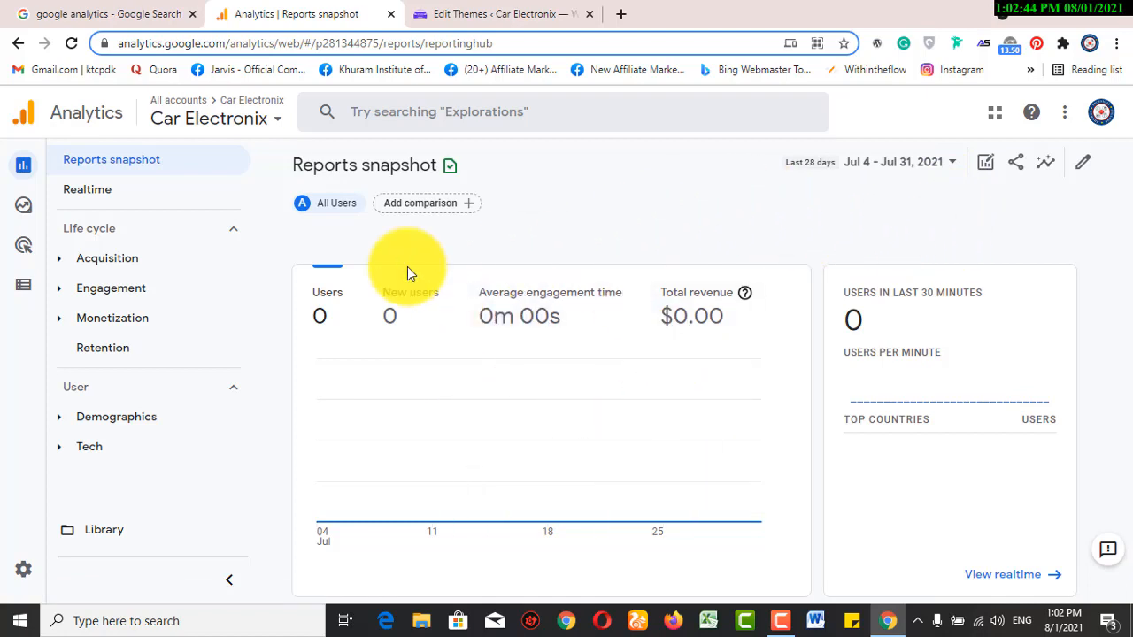
left_click(262, 117)
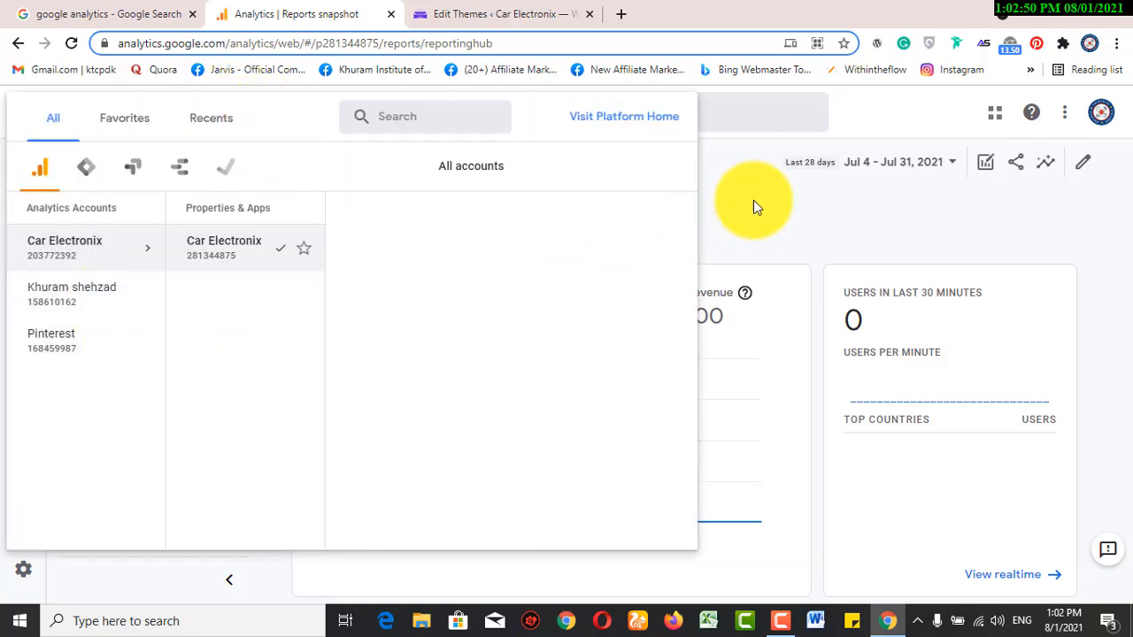
Step: Review the list of Analytics accounts and properties once more, and return to the Car Electronix Reports snapshot
left_click(725, 200)
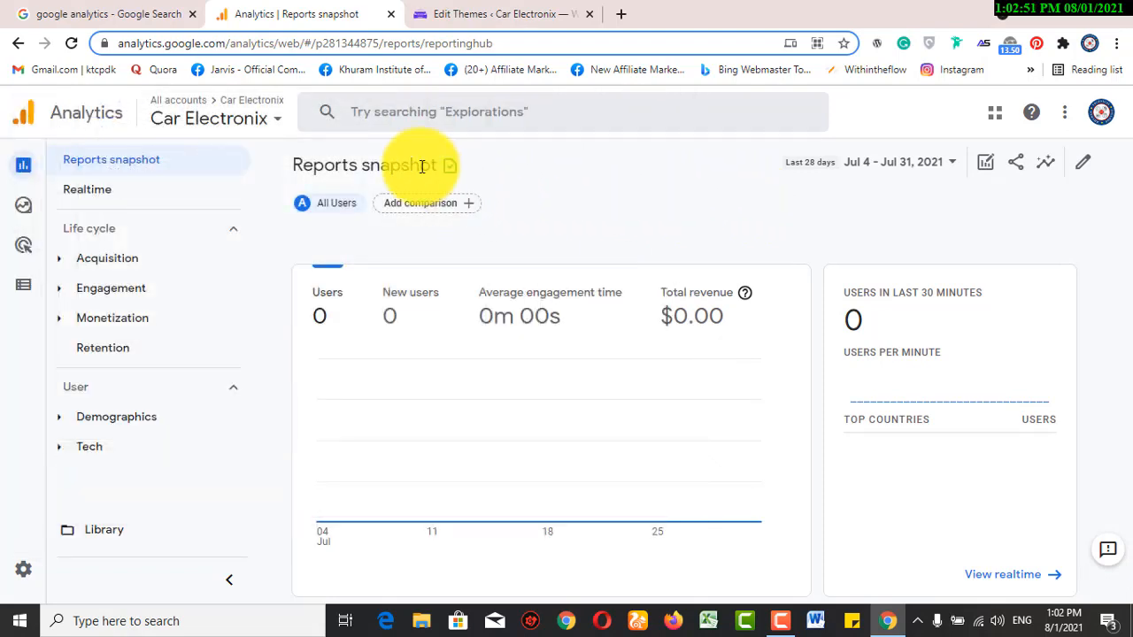
left_click(273, 118)
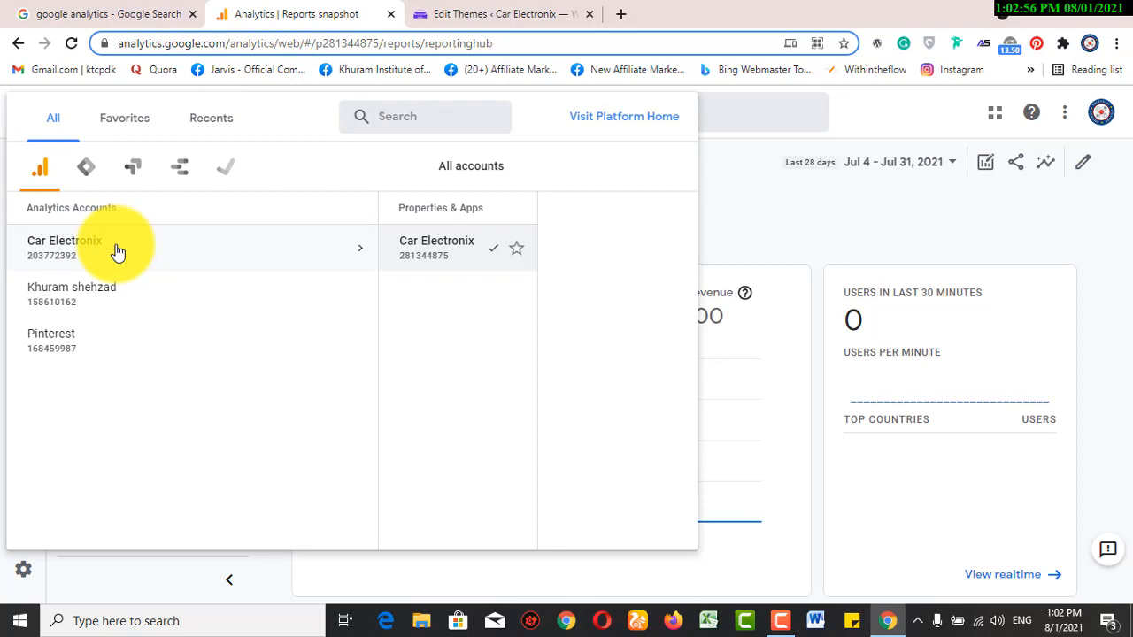
left_click(761, 188)
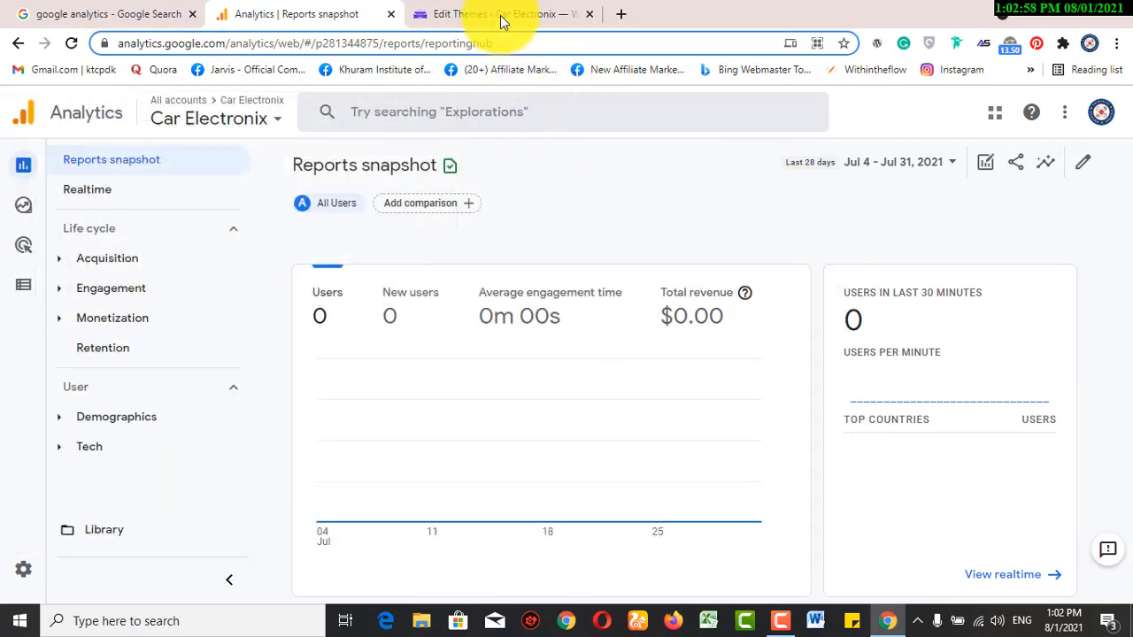
Step: Open youtube.com in a new browser tab and bring up the account options of the signed-in channel
left_click(618, 15)
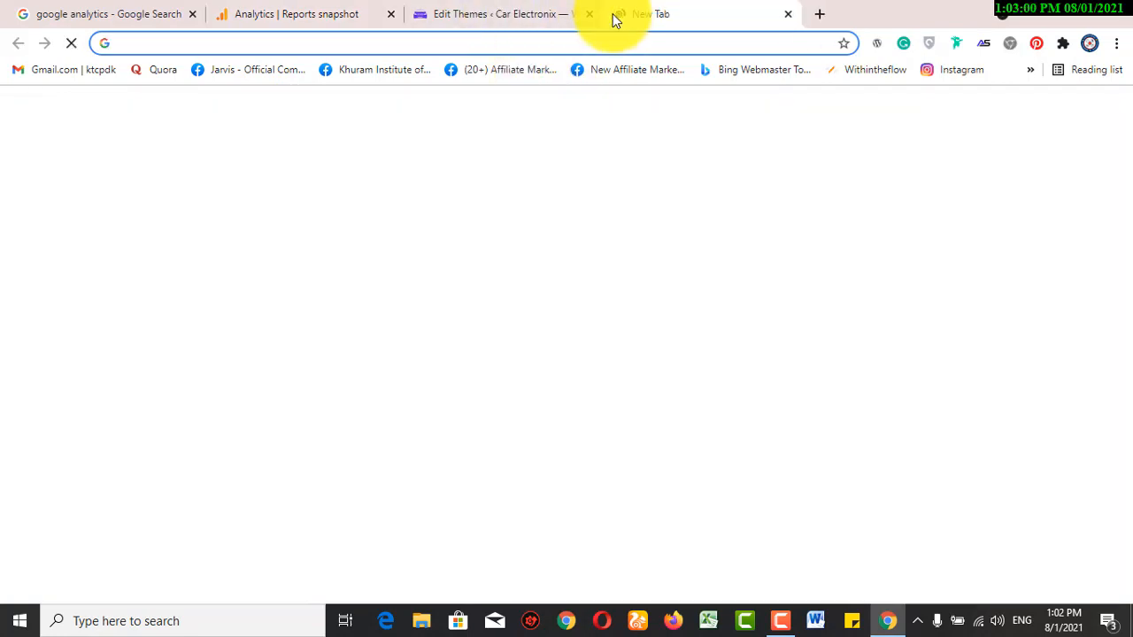
type("youtube.com")
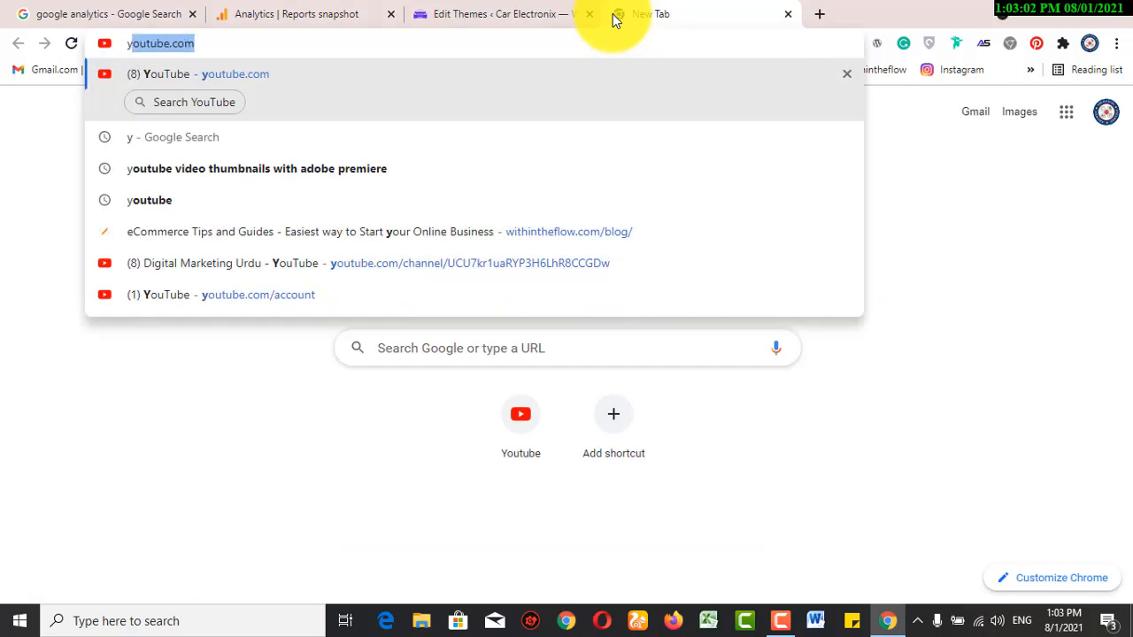
key("Return")
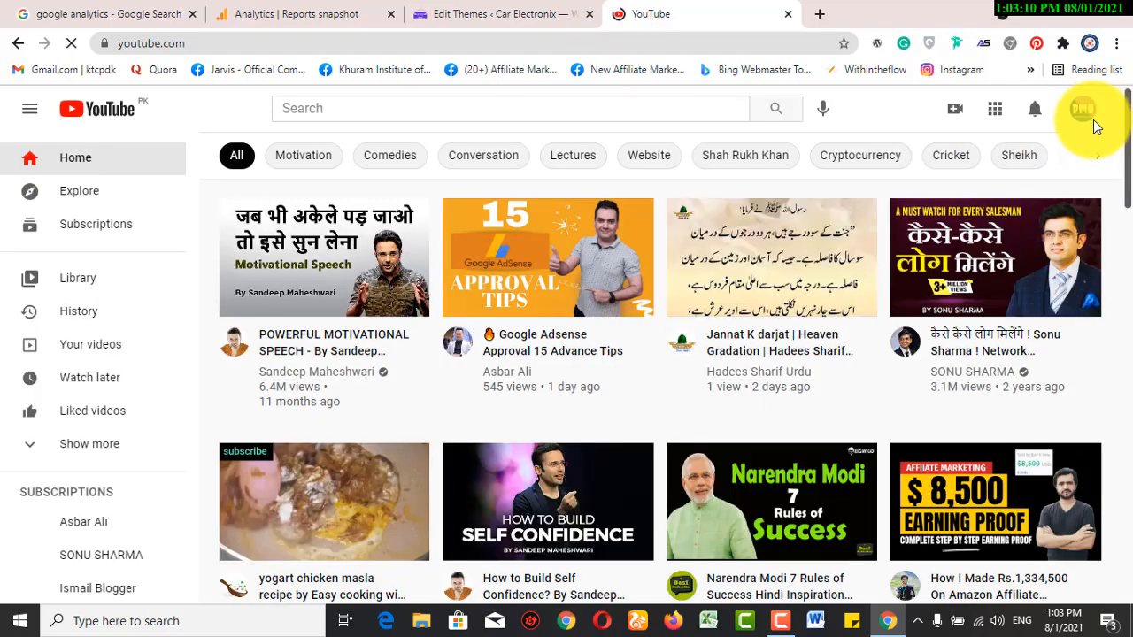
left_click(1083, 110)
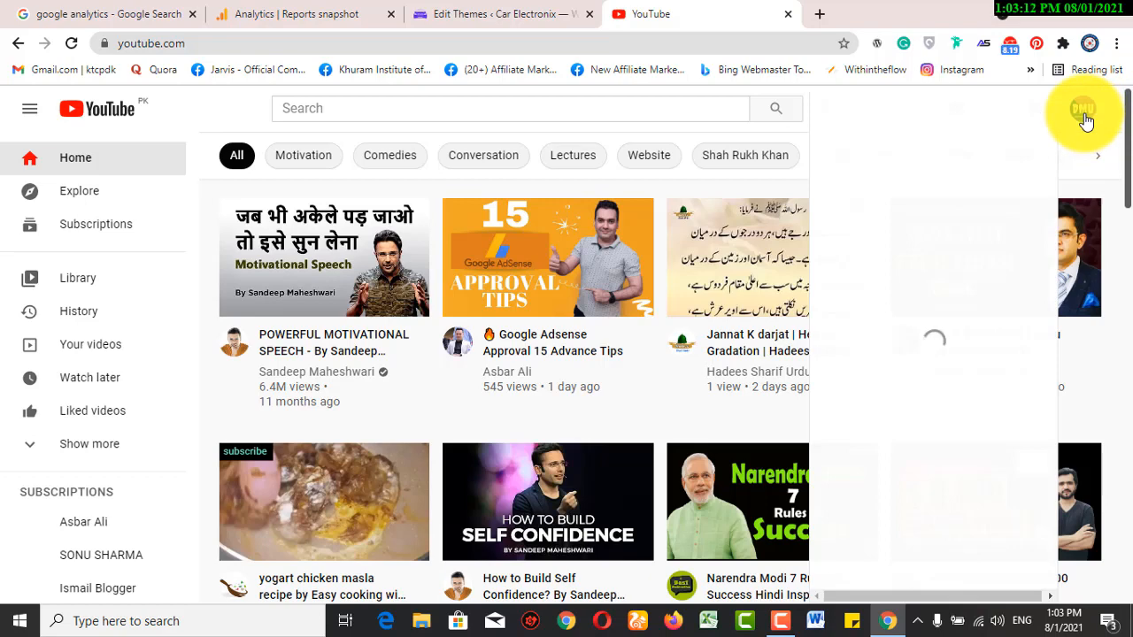